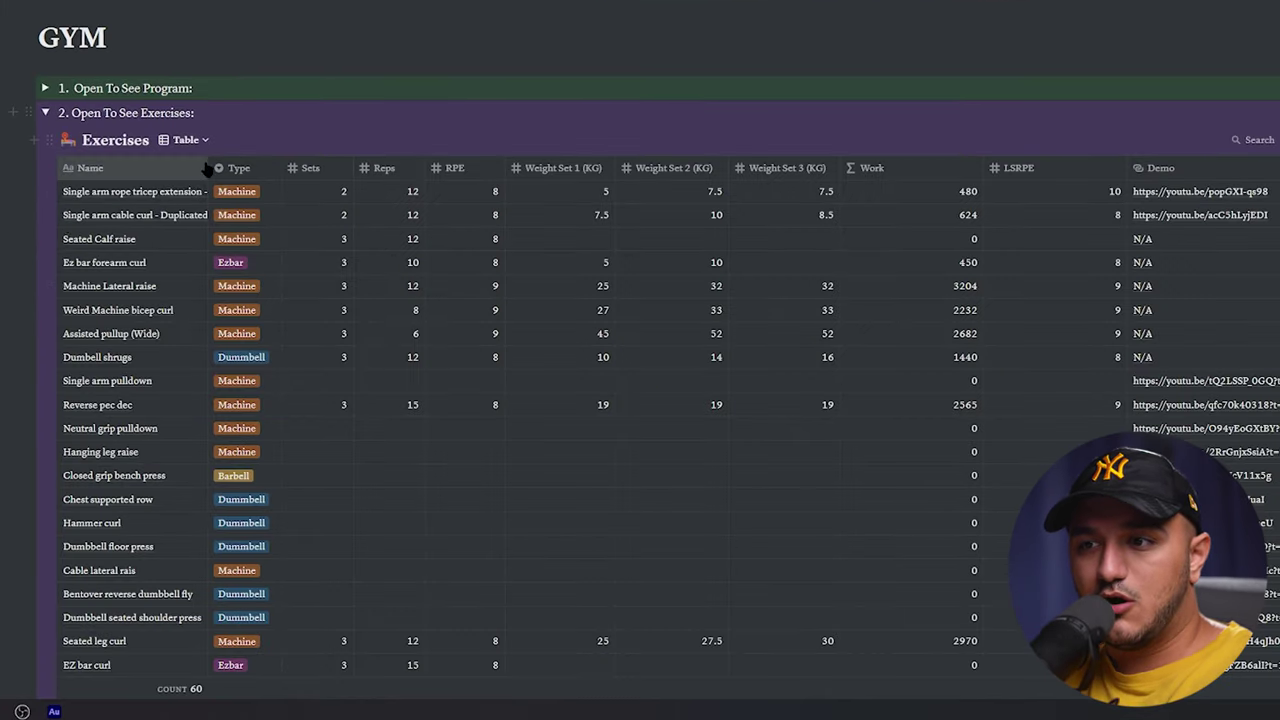
Widen the Name column of the Exercises table and look through its rows
{"action": "left_click_drag", "start_coordinate": [210, 167], "coordinate": [290, 170]}
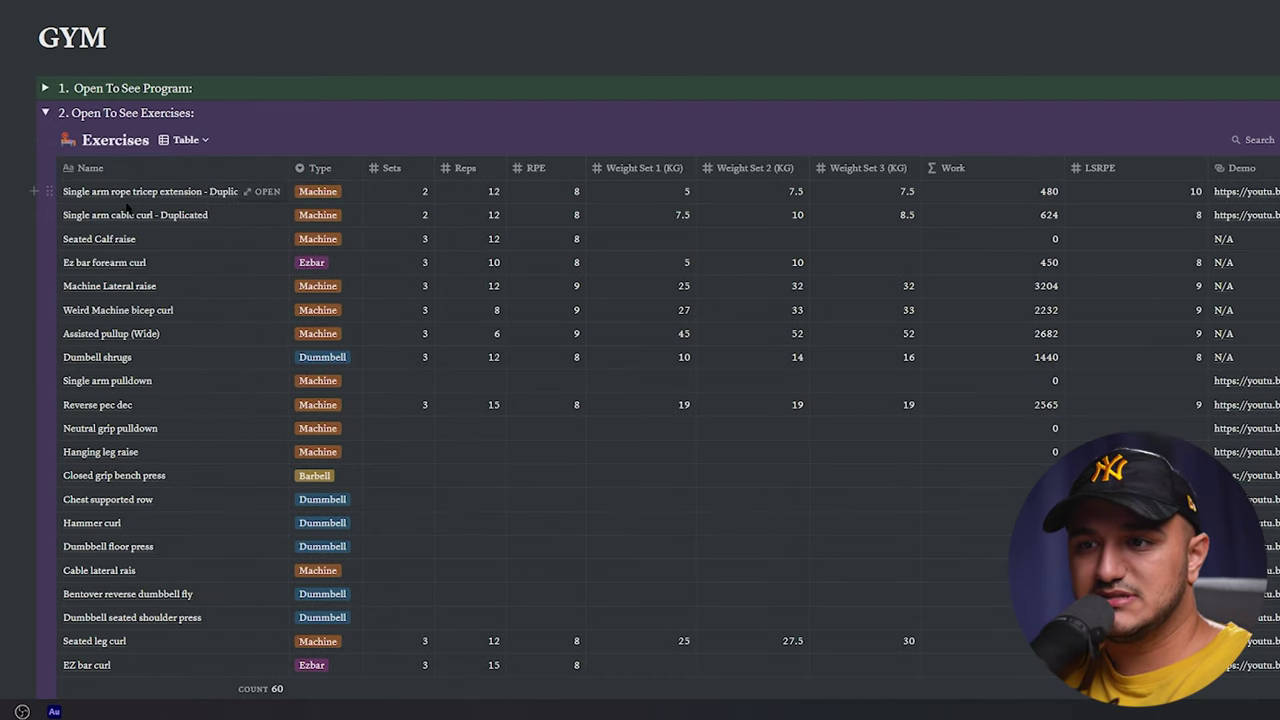
{"action": "scroll", "coordinate": [128, 210], "scroll_direction": "down", "scroll_amount": 3}
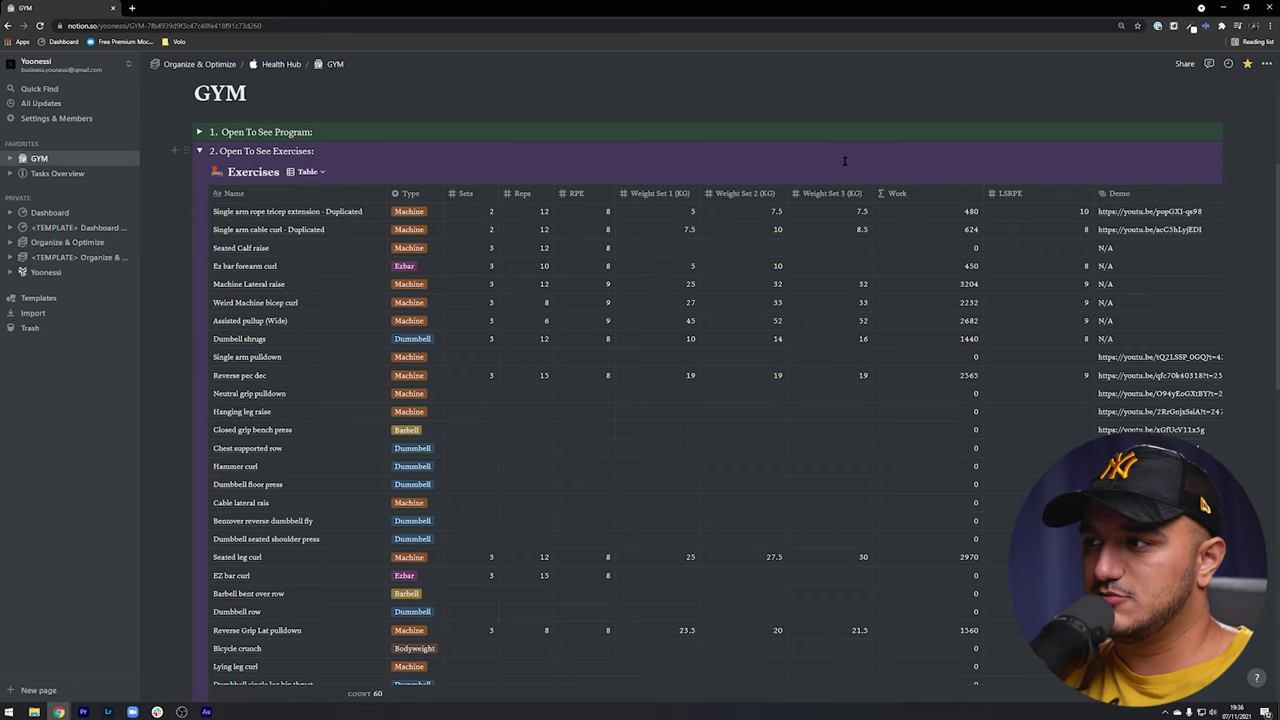
{"action": "scroll", "coordinate": [363, 349], "scroll_direction": "down", "scroll_amount": 1}
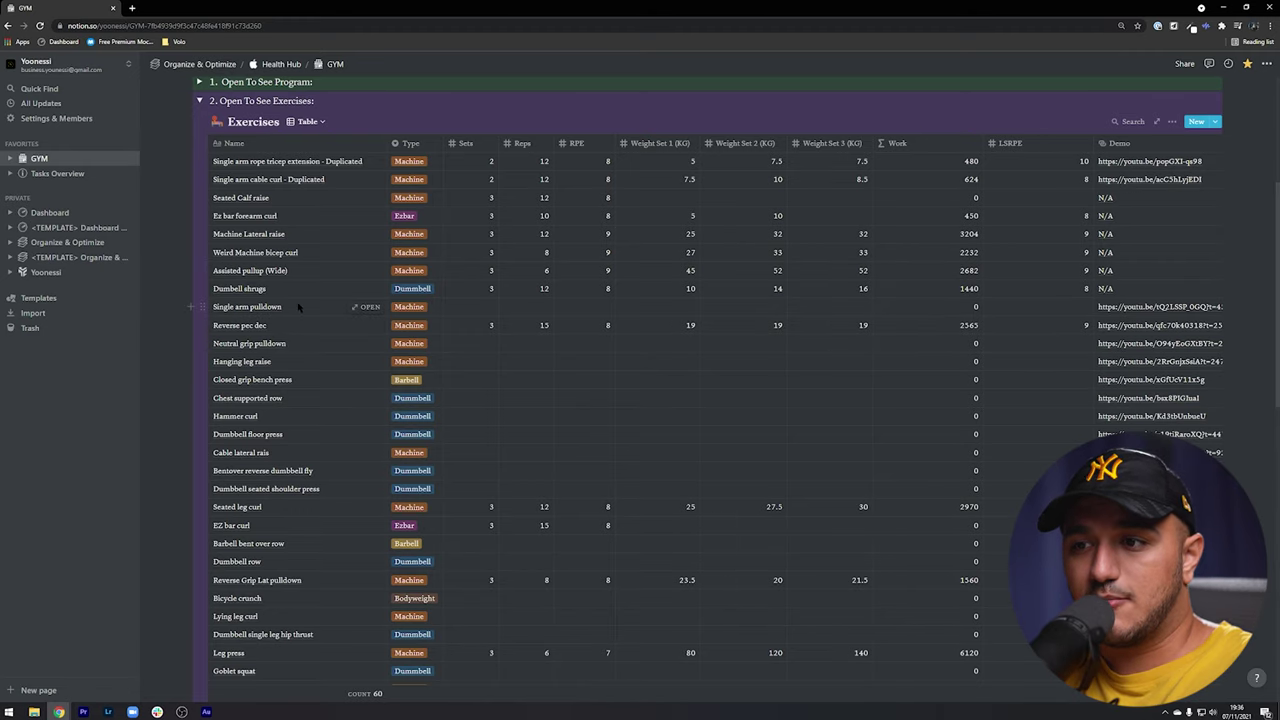
{"action": "left_click", "coordinate": [1132, 309]}
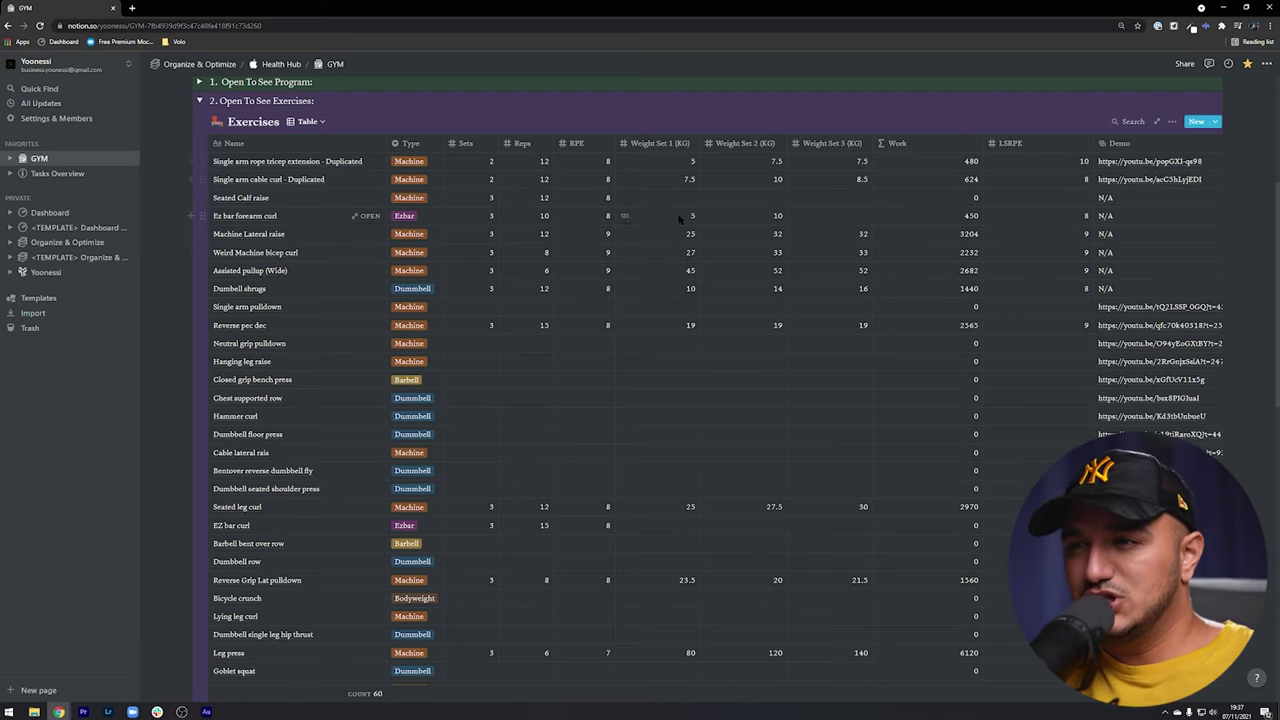
{"action": "scroll", "coordinate": [680, 216], "scroll_direction": "down", "scroll_amount": 5}
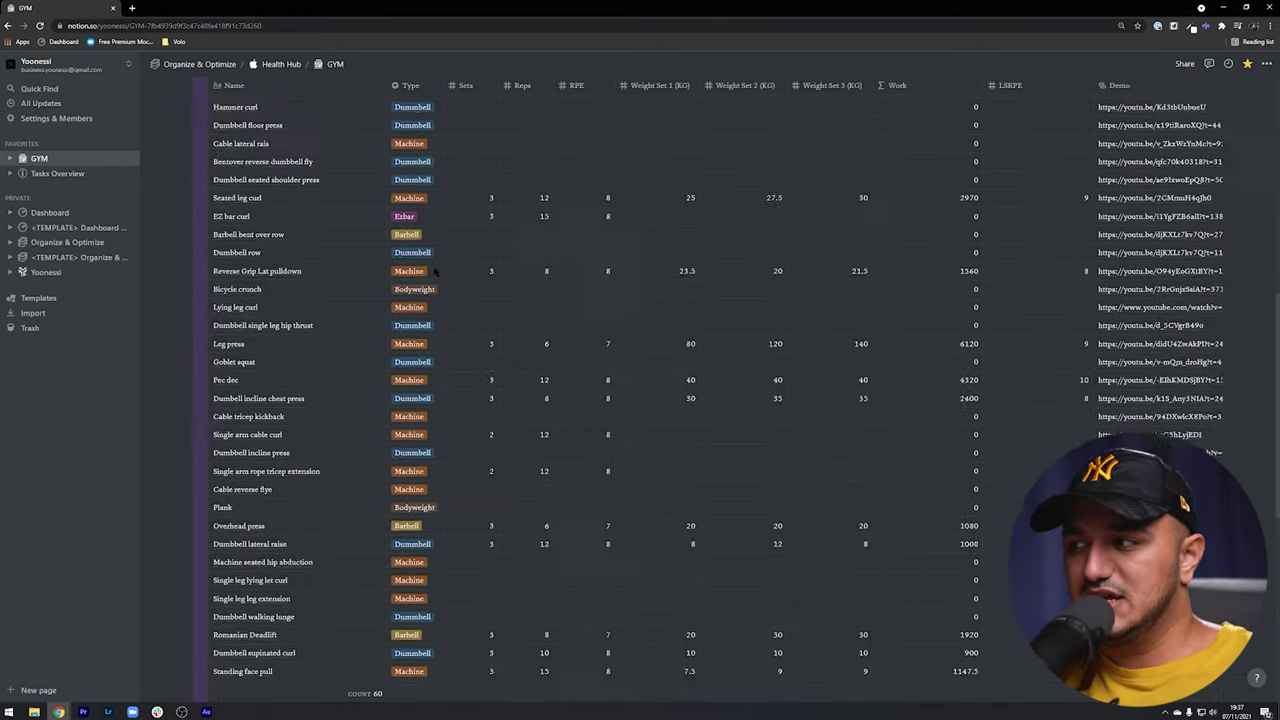
{"action": "scroll", "coordinate": [447, 307], "scroll_direction": "up", "scroll_amount": 5}
{"action": "scroll", "coordinate": [447, 310], "scroll_direction": "up", "scroll_amount": 1}
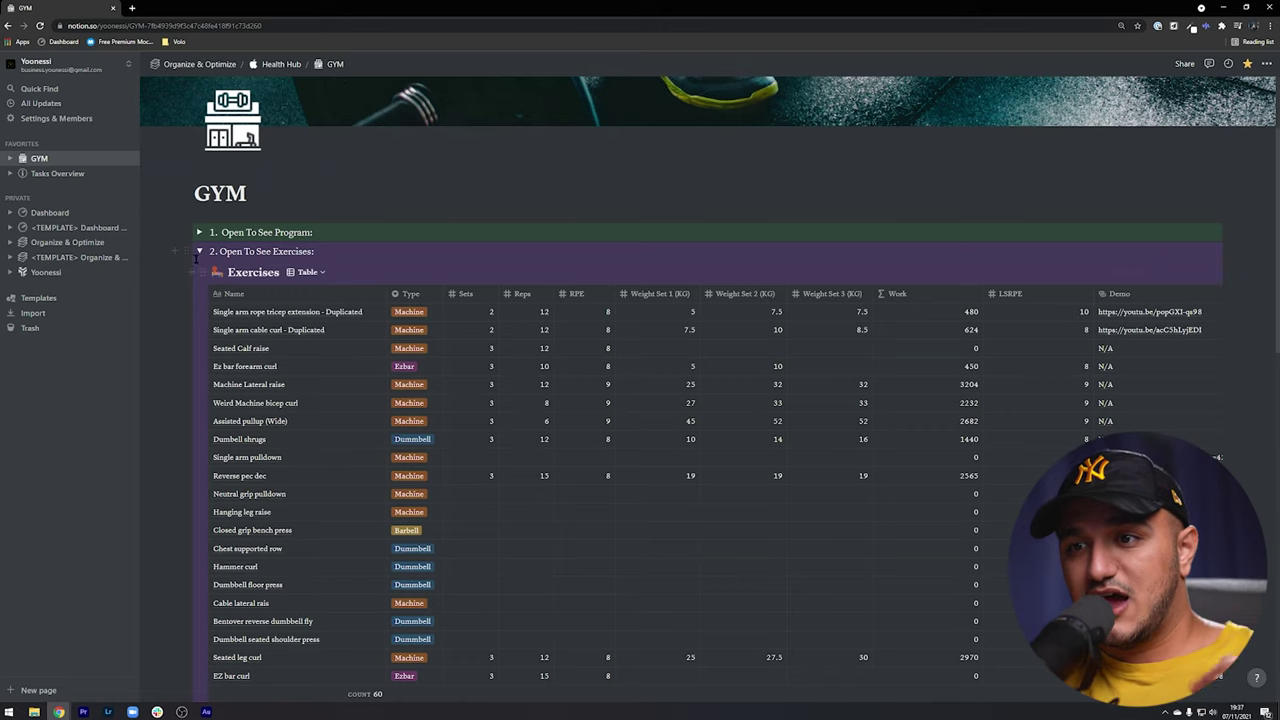
Collapse the Exercises section and look over the Muscle Group table below it
{"action": "left_click", "coordinate": [199, 251]}
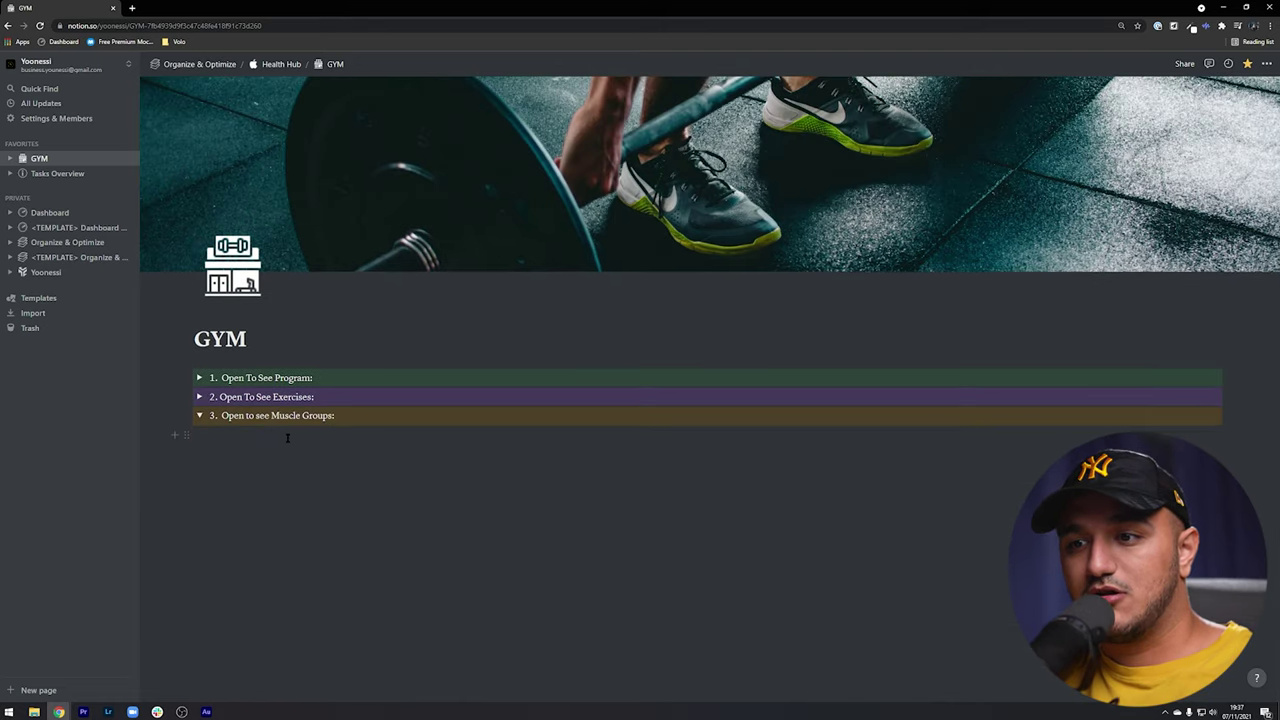
{"action": "scroll", "coordinate": [271, 428], "scroll_direction": "down", "scroll_amount": 2}
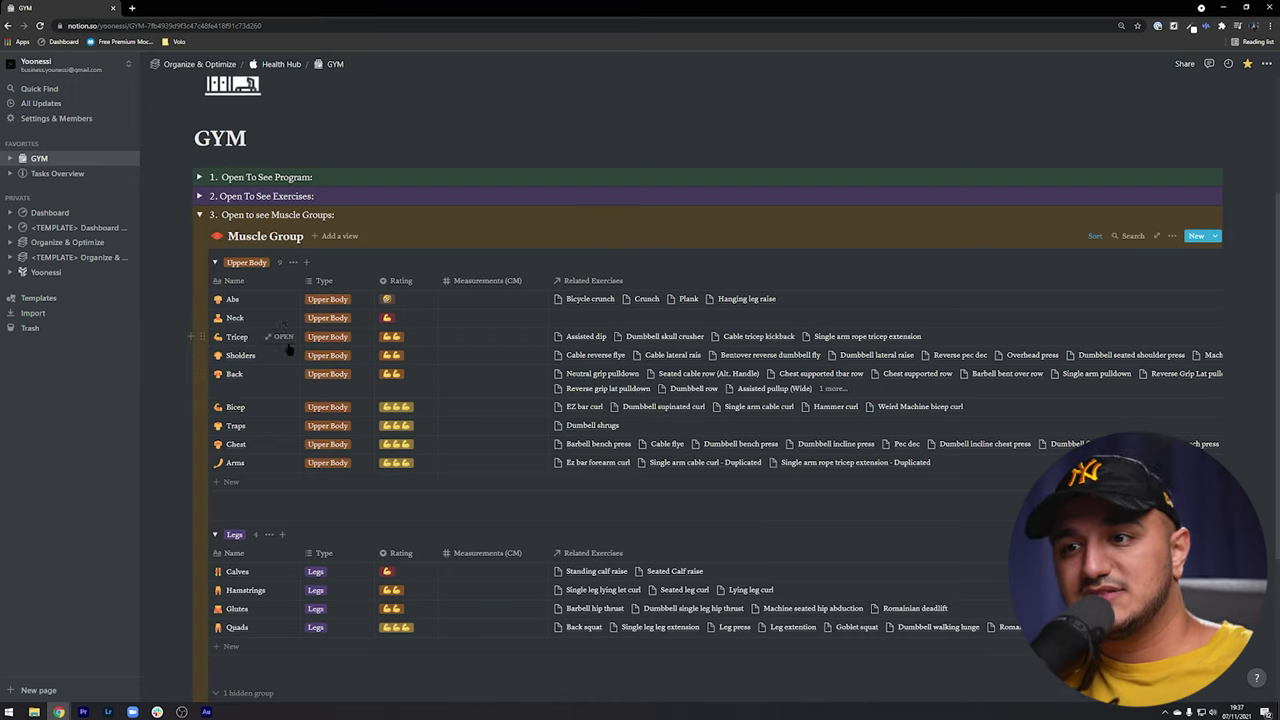
Expand the Exercises section again and switch its database to the Active Exercies view
{"action": "left_click", "coordinate": [199, 196]}
{"action": "left_click", "coordinate": [318, 217]}
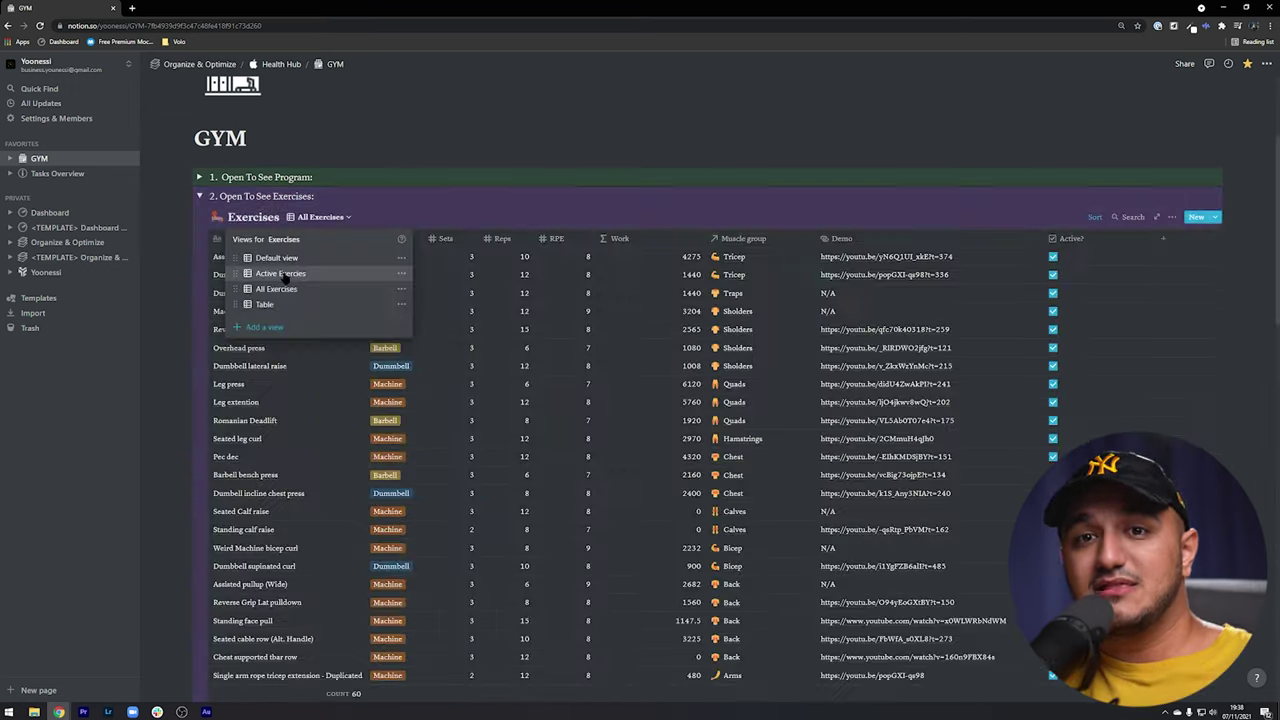
{"action": "left_click", "coordinate": [282, 273]}
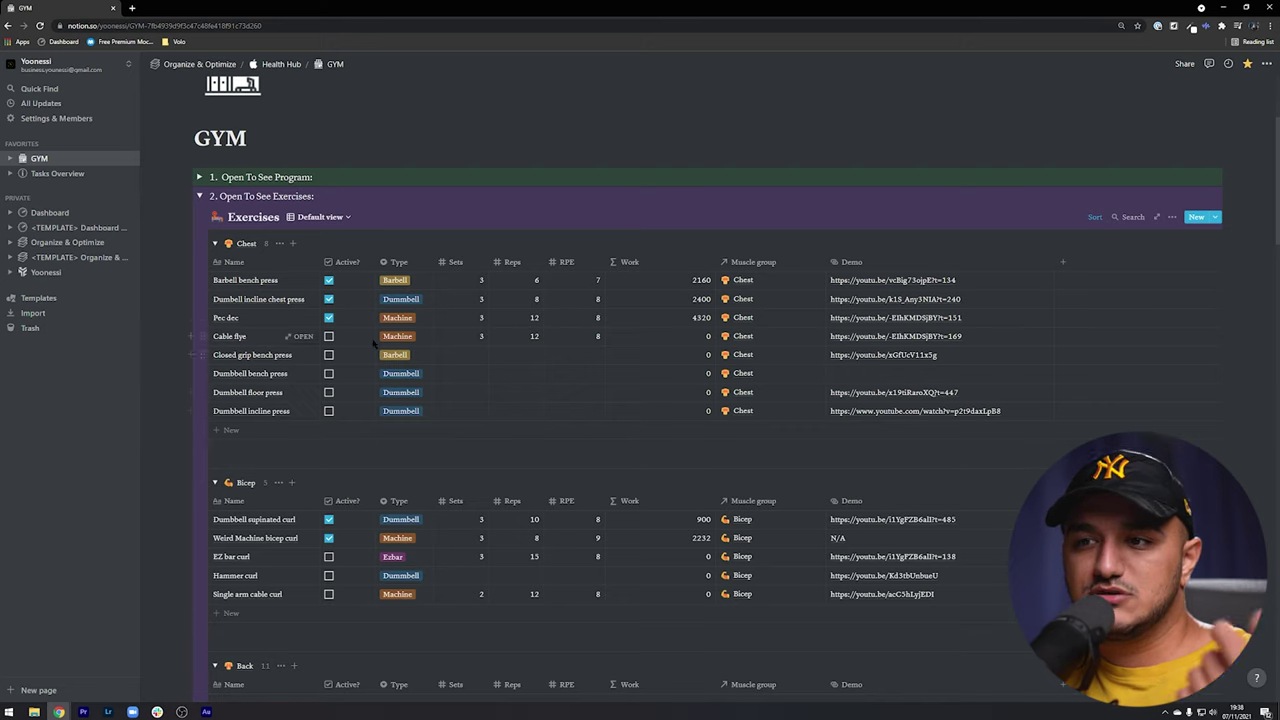
Clear the Active? checkbox of Pec dec in the Chest group and tick it again
{"action": "left_click", "coordinate": [329, 317]}
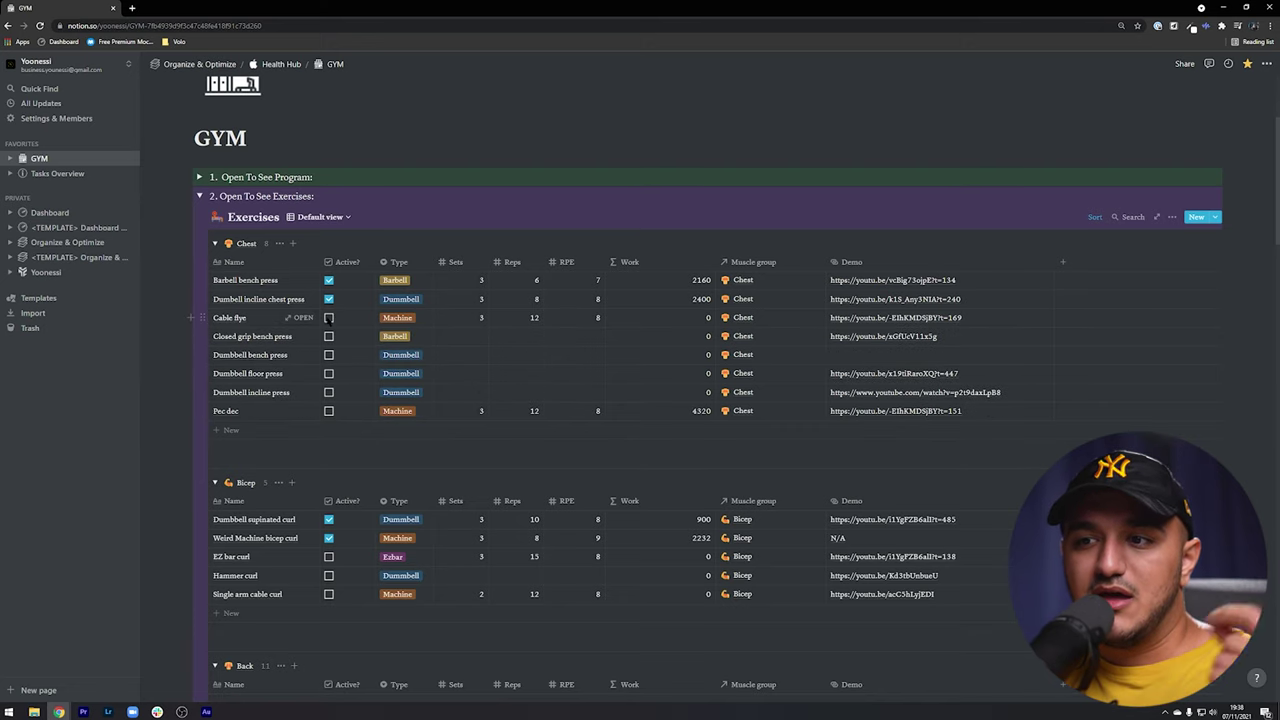
{"action": "left_click", "coordinate": [329, 410]}
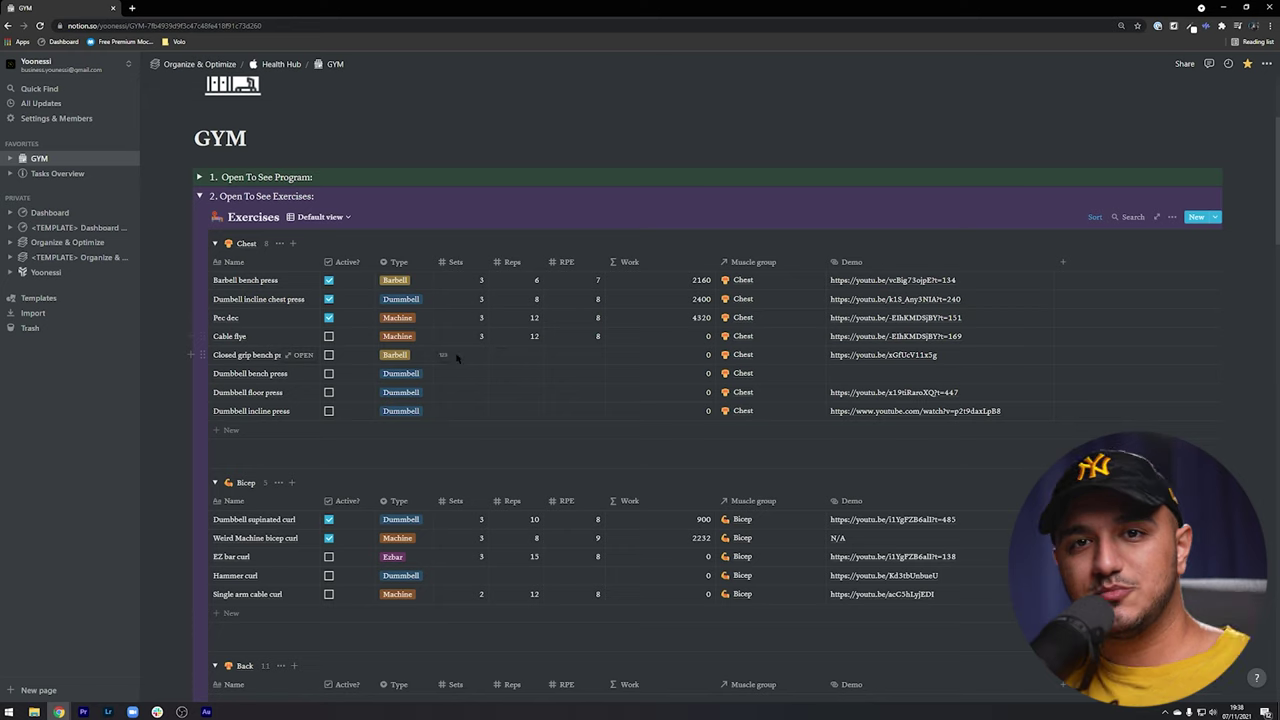
Open the grouping settings of the Default view and examine the group-by property, sort options, empty-group setting and remaining groups
{"action": "scroll", "coordinate": [1170, 190], "scroll_direction": "down", "scroll_amount": 1}
{"action": "left_click", "coordinate": [1172, 166]}
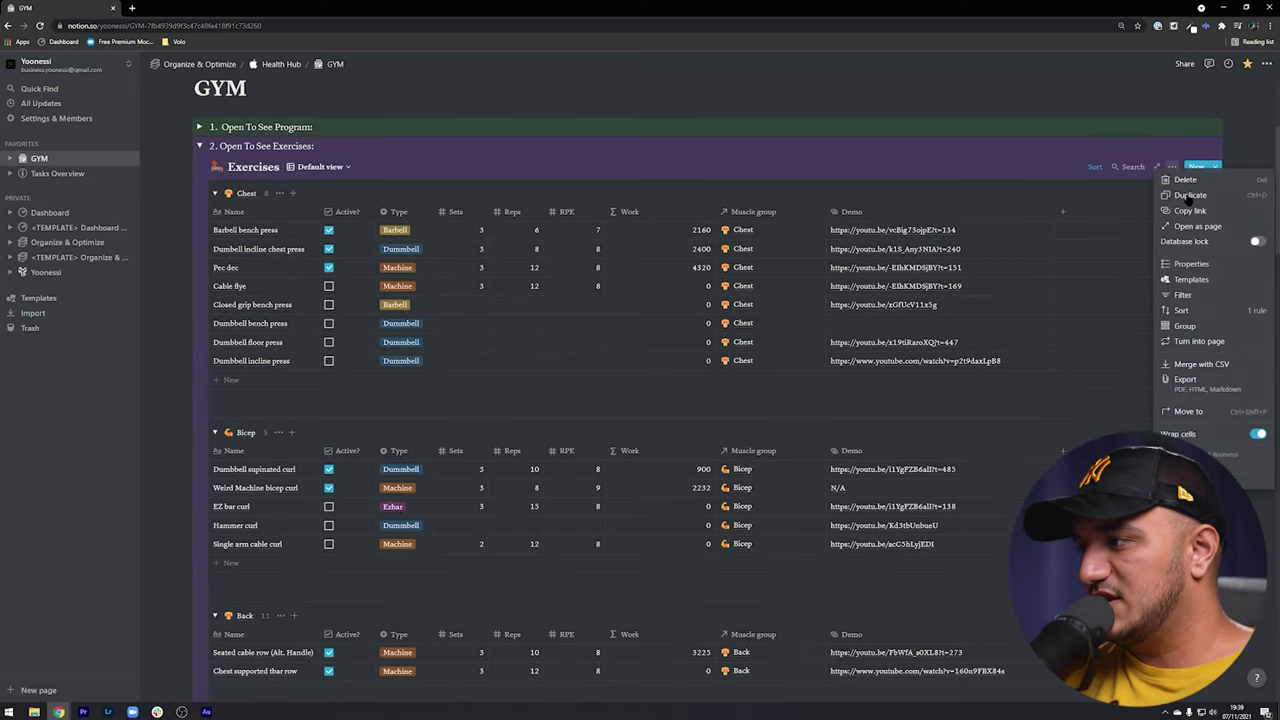
{"action": "left_click", "coordinate": [1184, 326]}
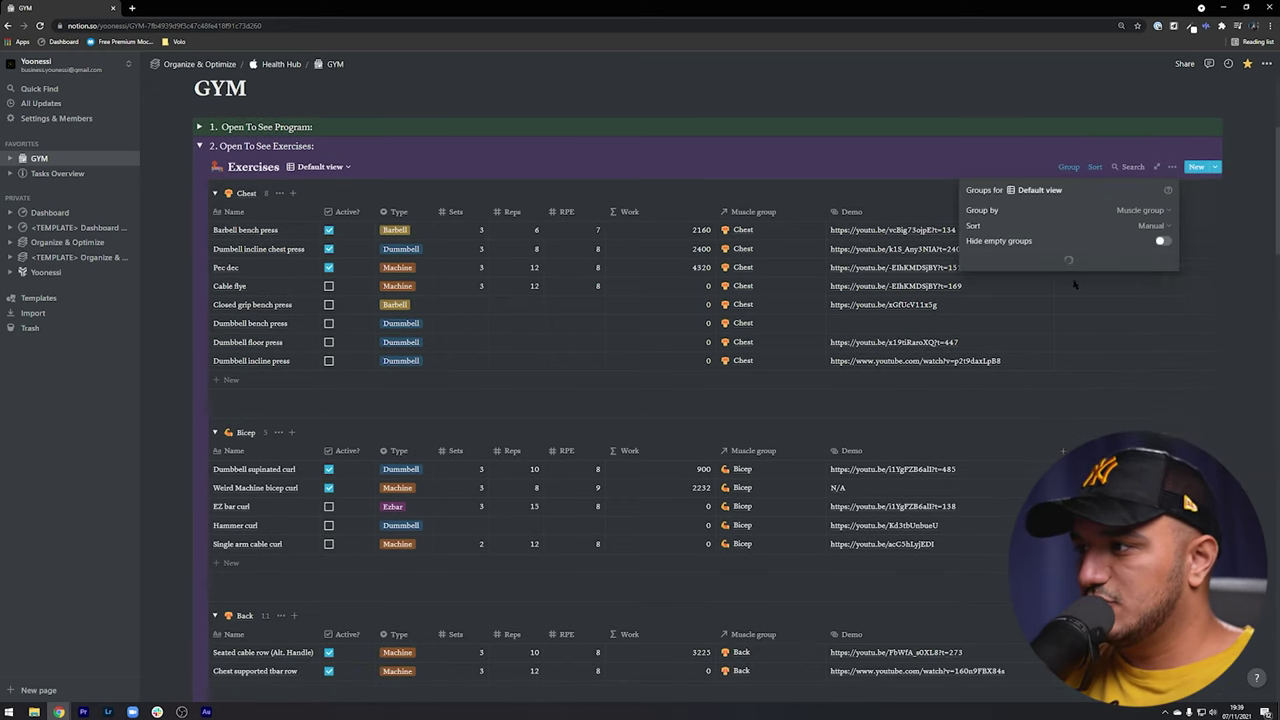
{"action": "left_click", "coordinate": [981, 212]}
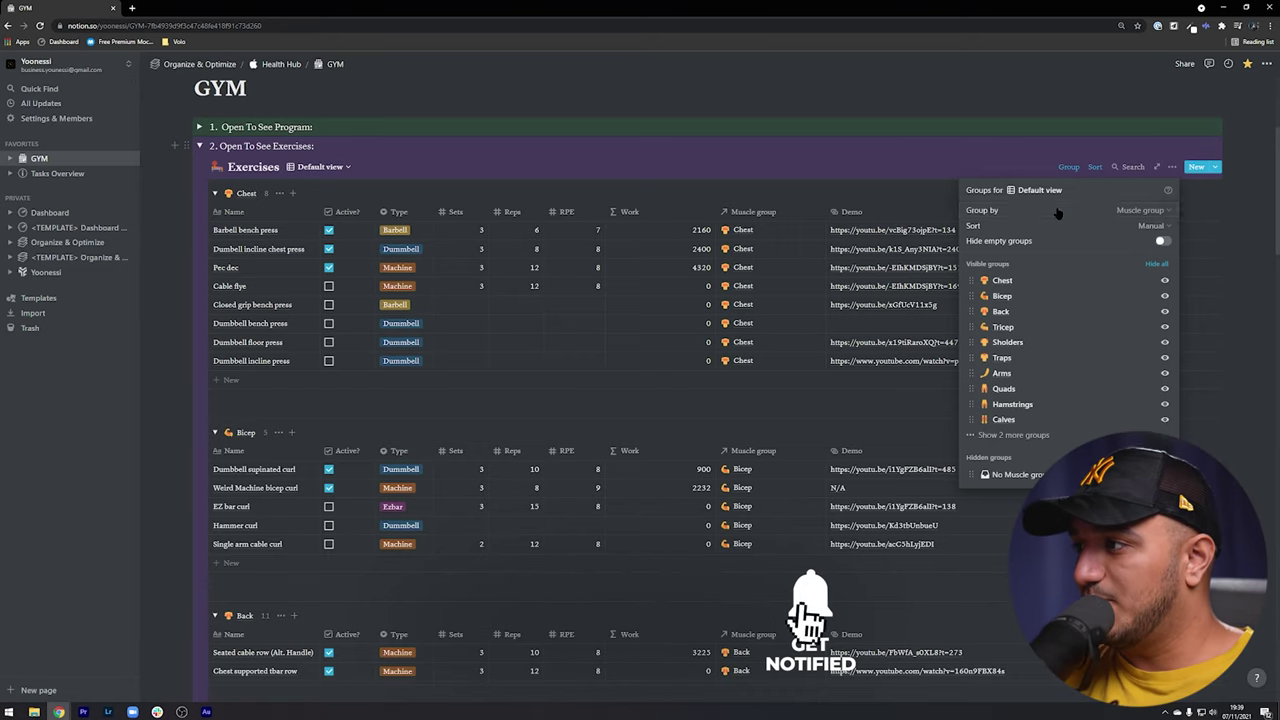
{"action": "left_click", "coordinate": [1057, 213]}
{"action": "key", "text": "Escape"}
{"action": "left_click", "coordinate": [1075, 222]}
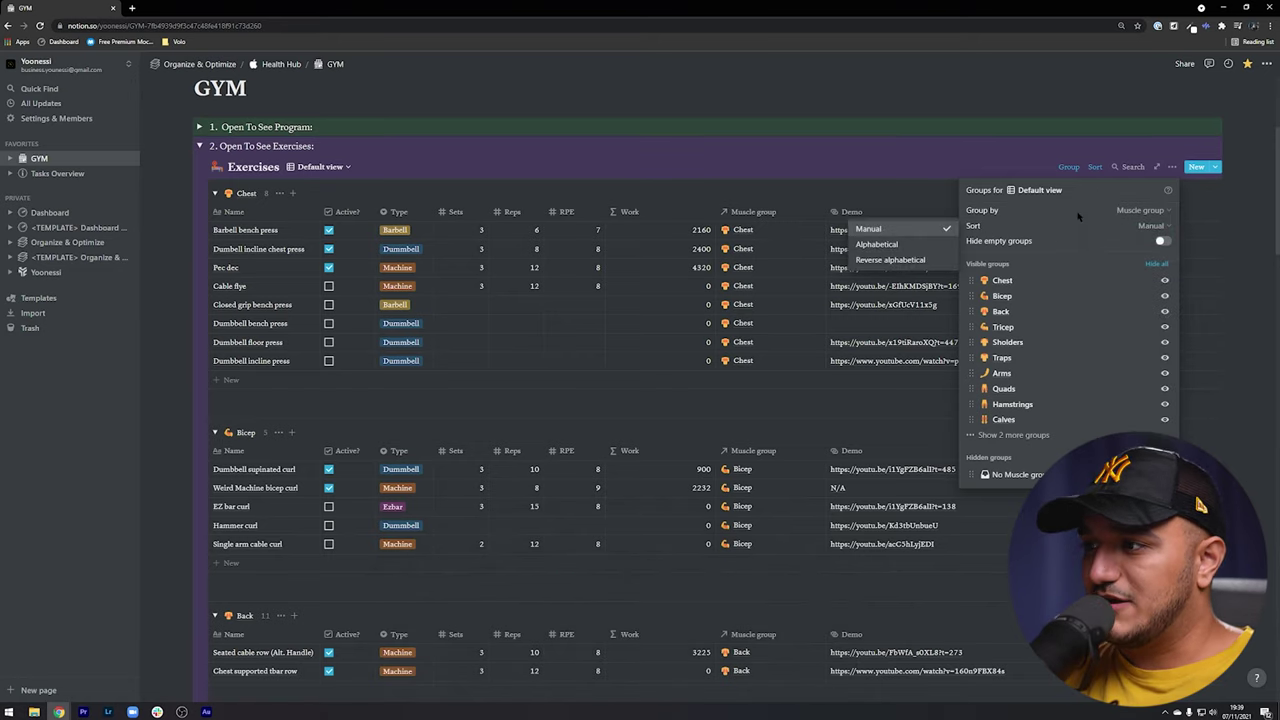
{"action": "key", "text": "Escape"}
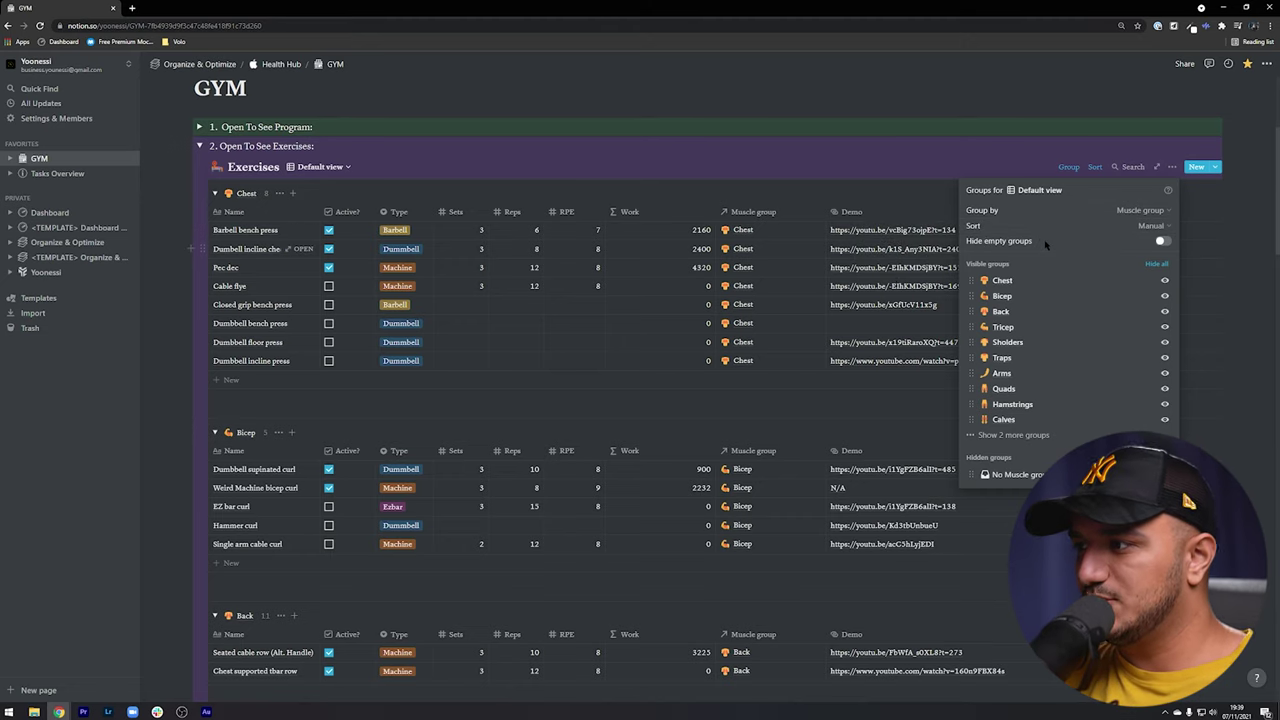
{"action": "left_click", "coordinate": [1160, 242]}
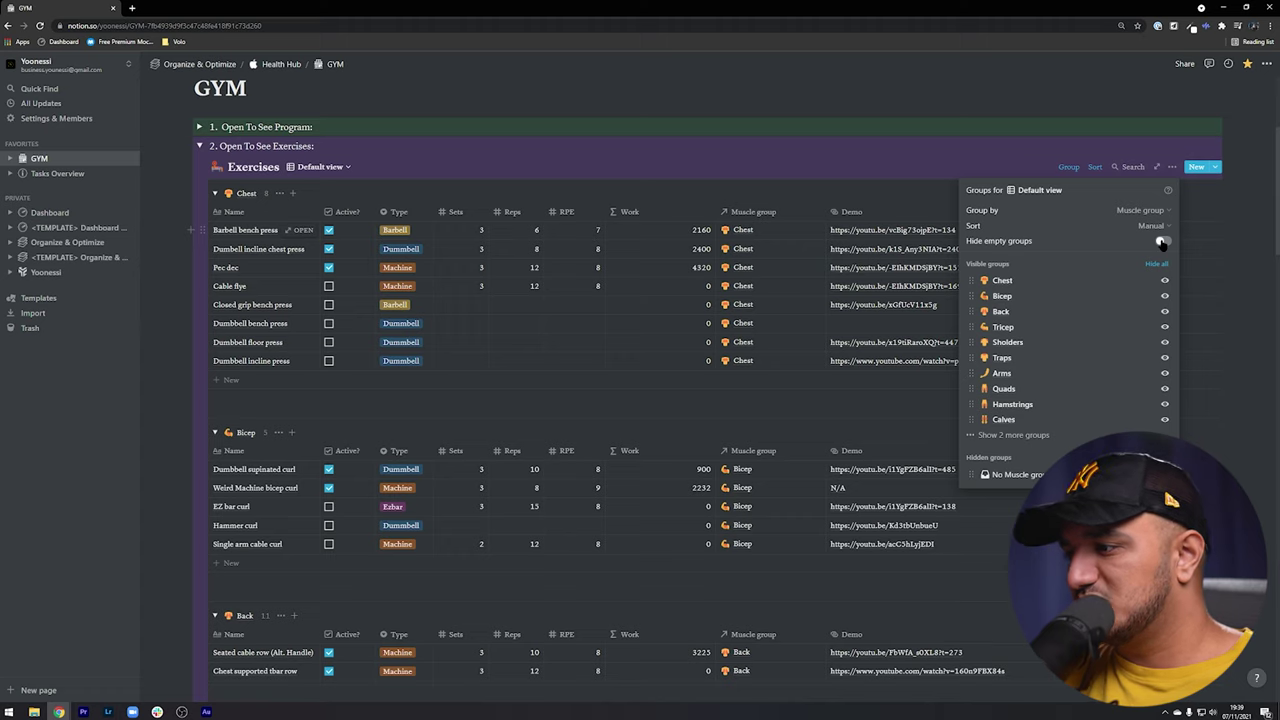
{"action": "left_click", "coordinate": [1012, 435]}
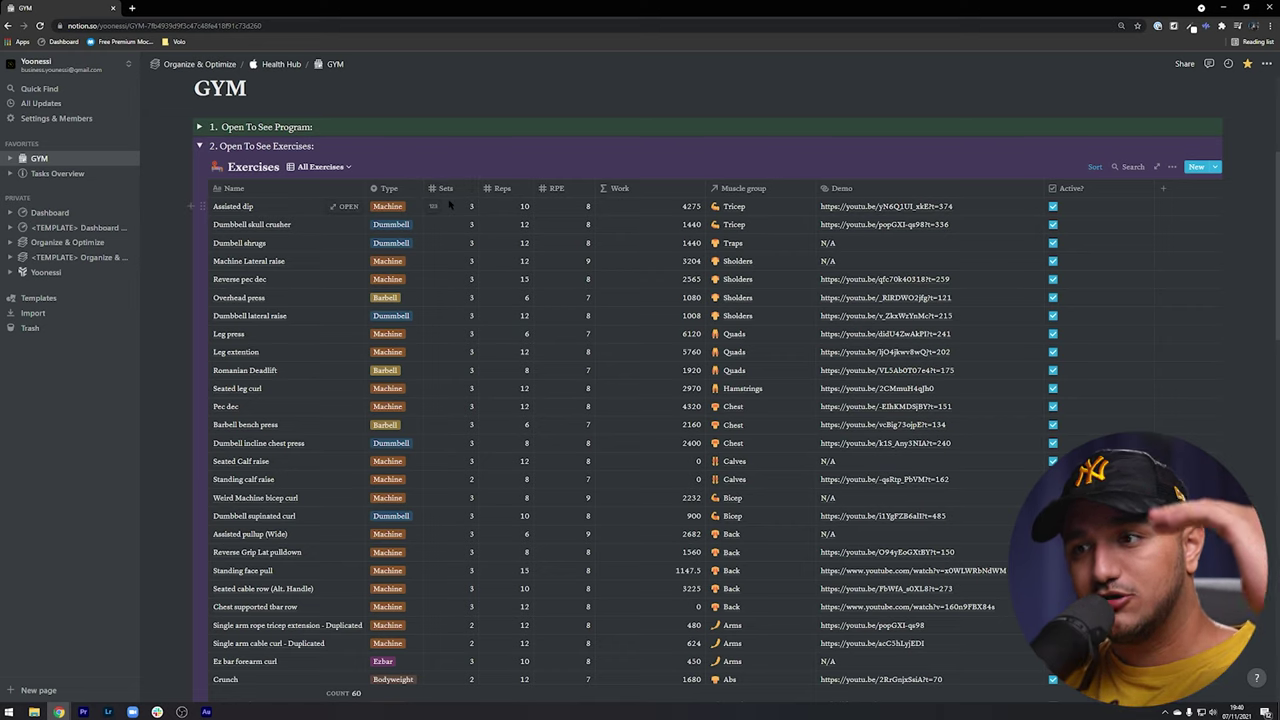
Look through the All Exercises view, and switch to the Default view to browse the exercises by muscle group
{"action": "scroll", "coordinate": [421, 424], "scroll_direction": "down", "scroll_amount": 6}
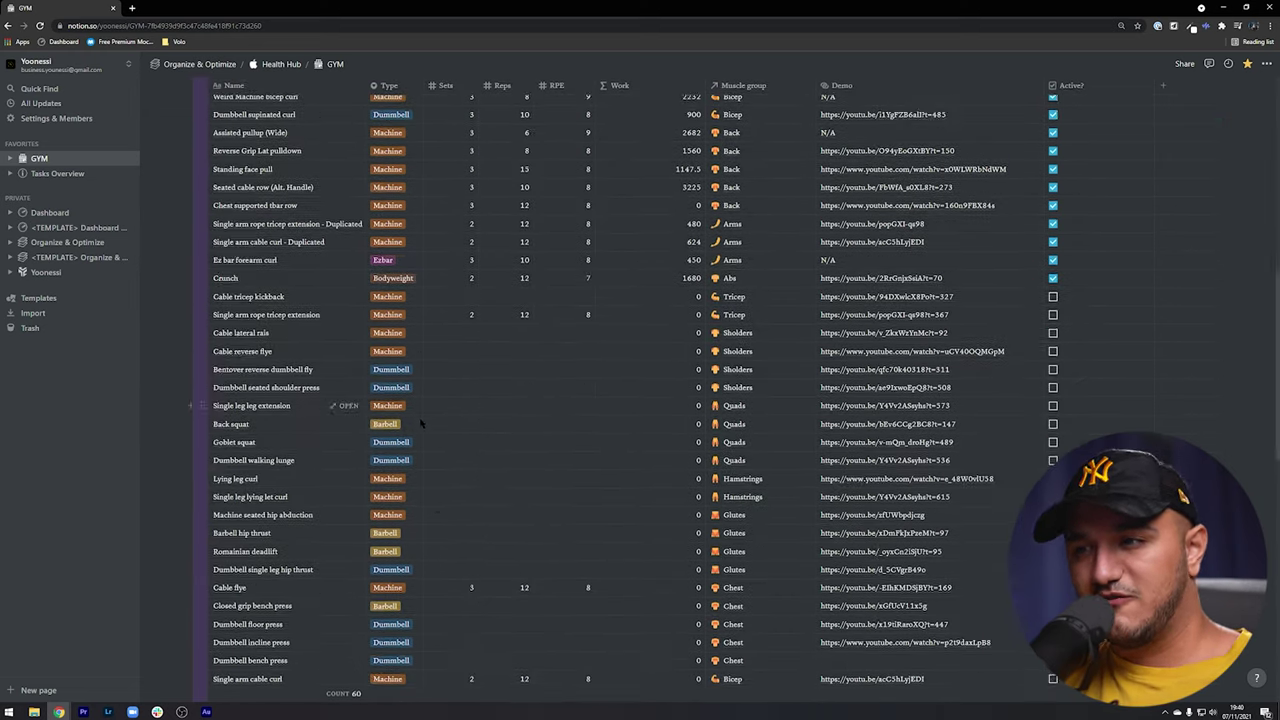
{"action": "scroll", "coordinate": [421, 424], "scroll_direction": "up", "scroll_amount": 10}
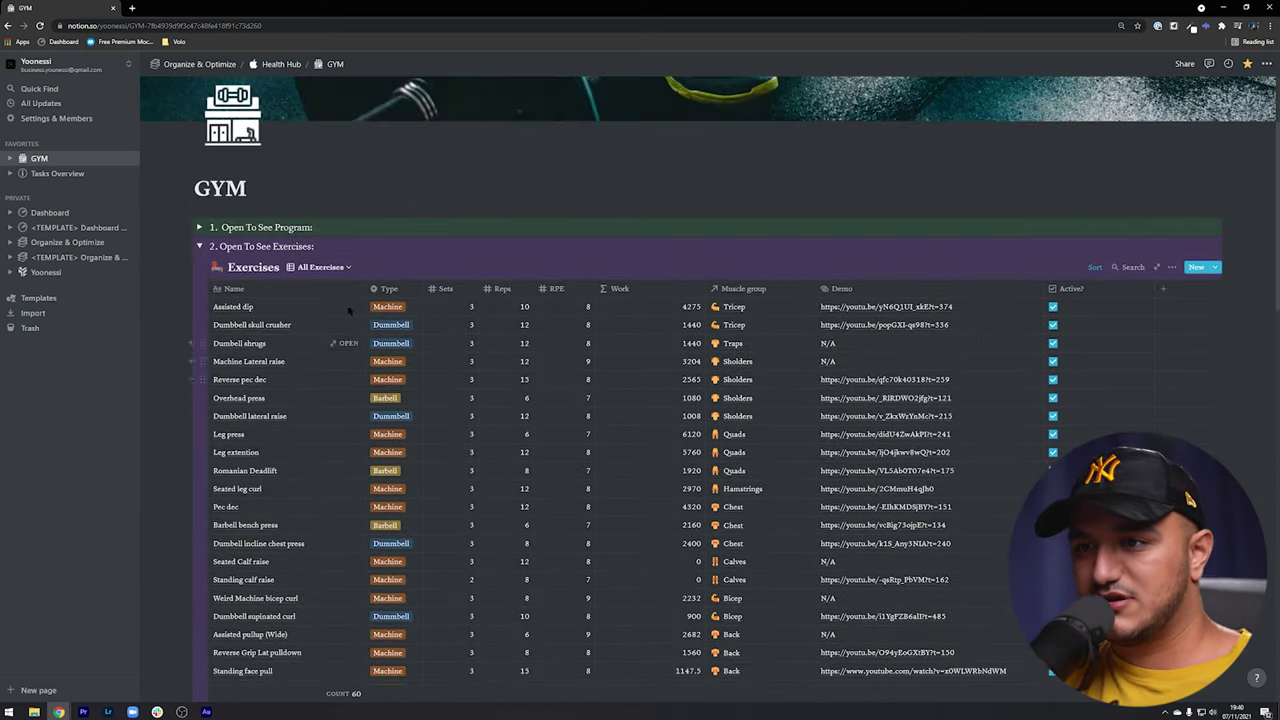
{"action": "left_click", "coordinate": [322, 267]}
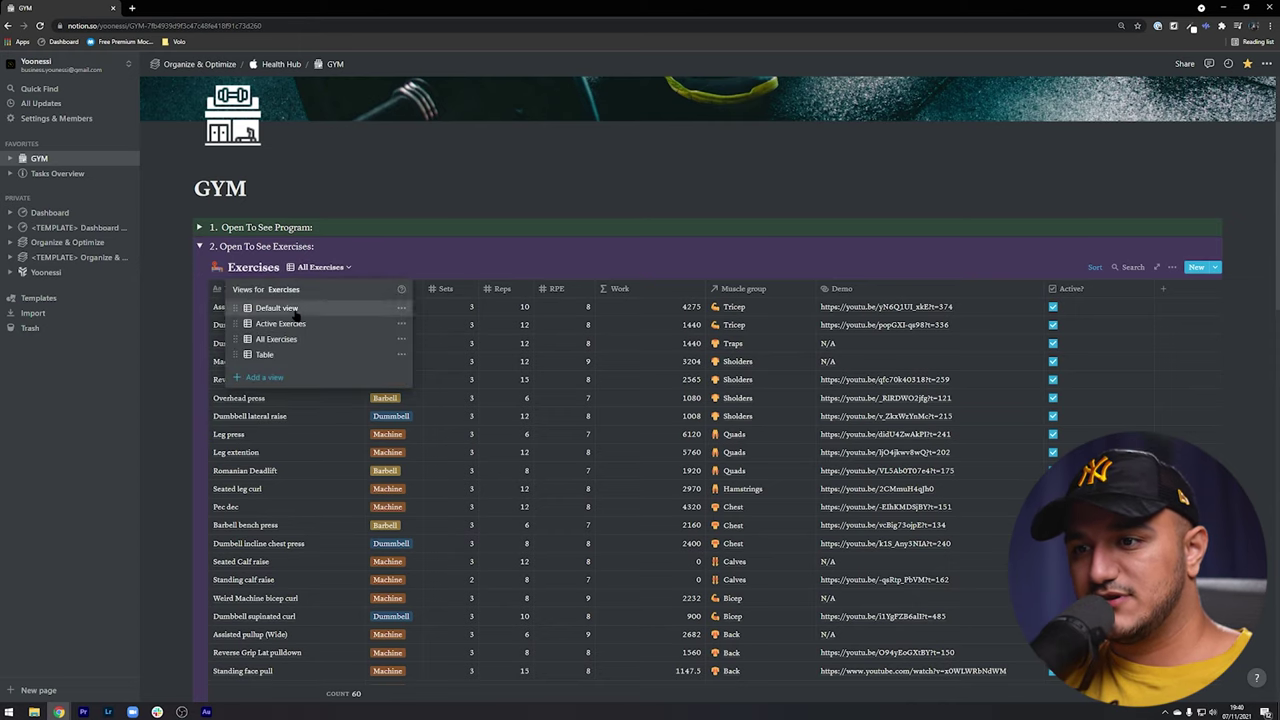
{"action": "left_click", "coordinate": [294, 310]}
{"action": "scroll", "coordinate": [422, 338], "scroll_direction": "down", "scroll_amount": 10}
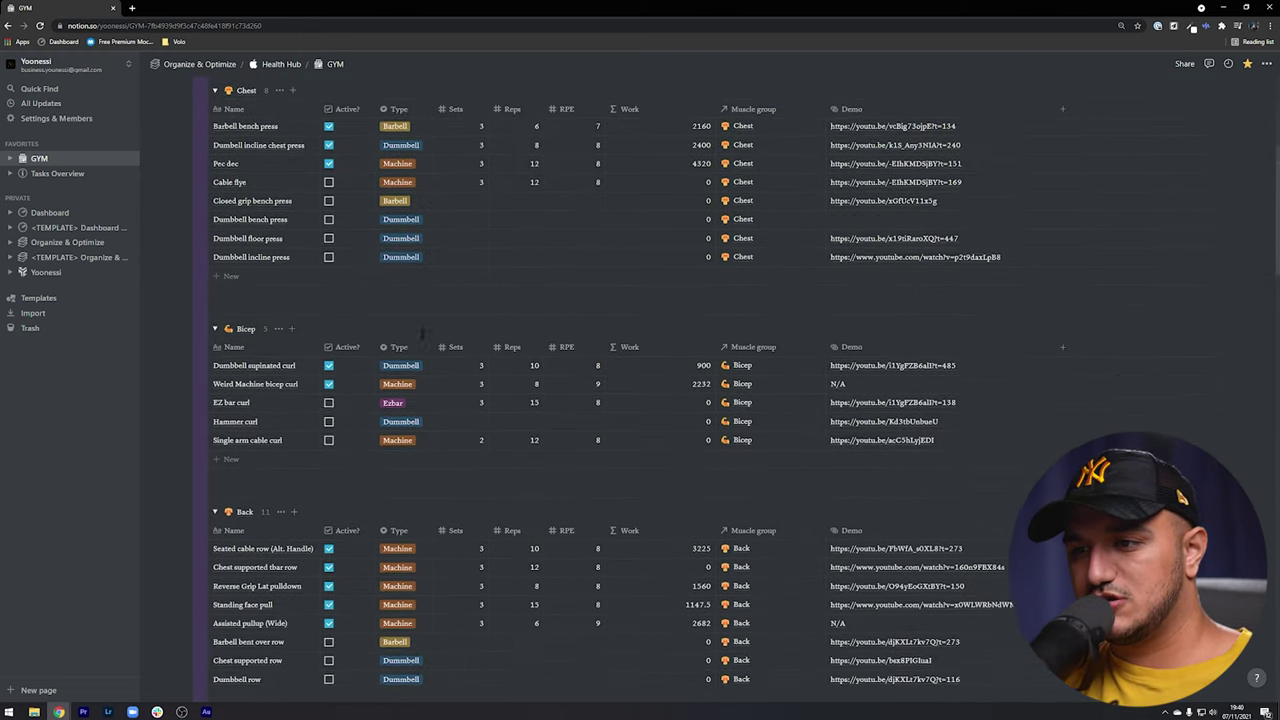
{"action": "scroll", "coordinate": [420, 337], "scroll_direction": "down", "scroll_amount": 1}
{"action": "scroll", "coordinate": [408, 340], "scroll_direction": "down", "scroll_amount": 4}
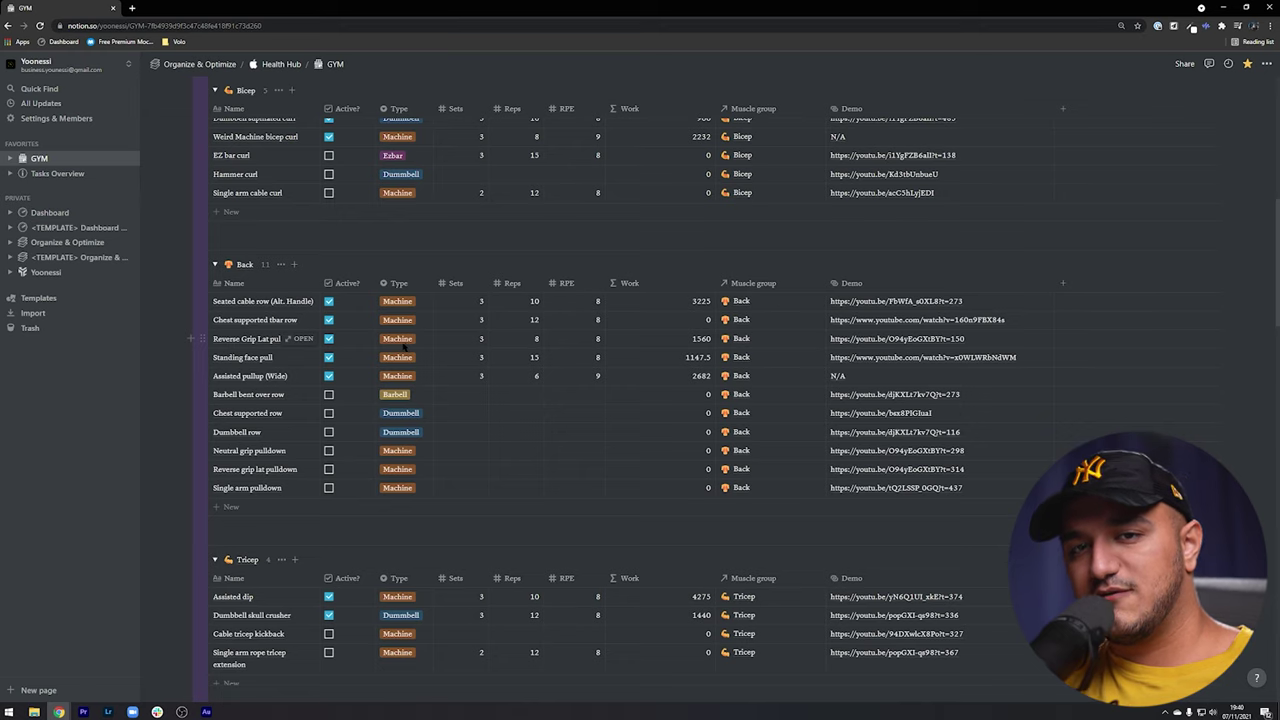
{"action": "scroll", "coordinate": [400, 343], "scroll_direction": "down", "scroll_amount": 1}
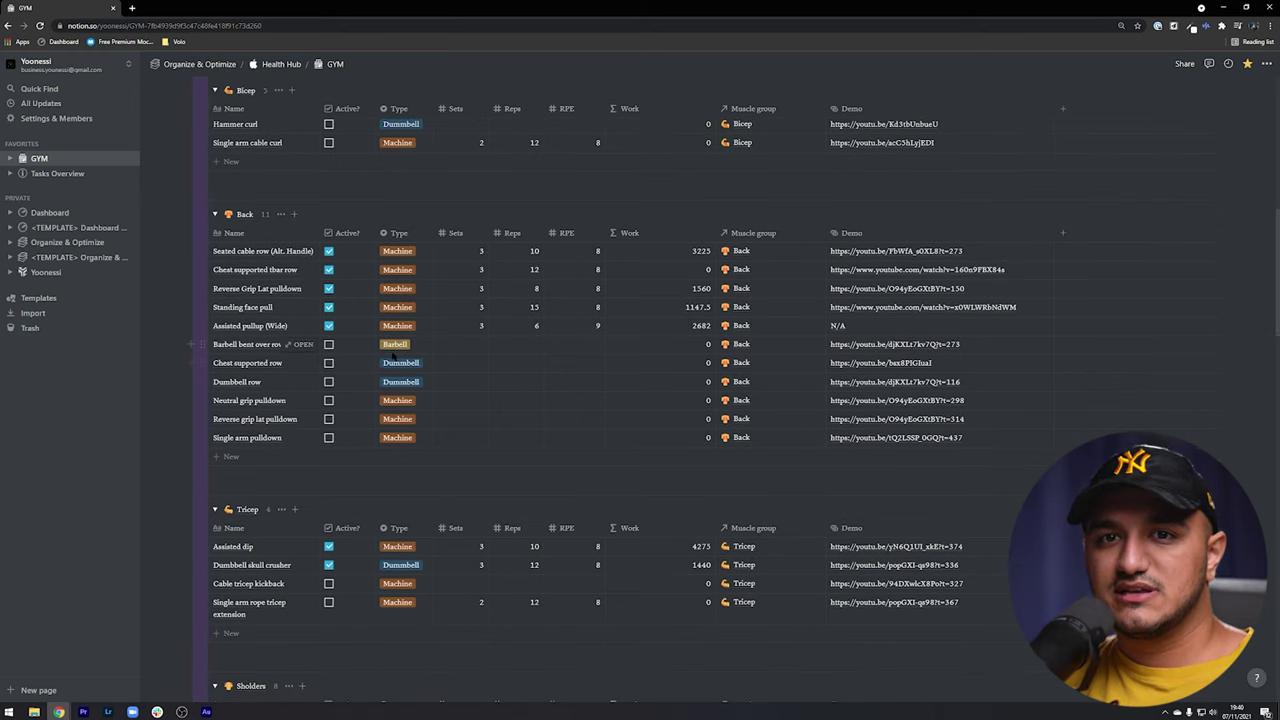
{"action": "scroll", "coordinate": [630, 337], "scroll_direction": "up", "scroll_amount": 10}
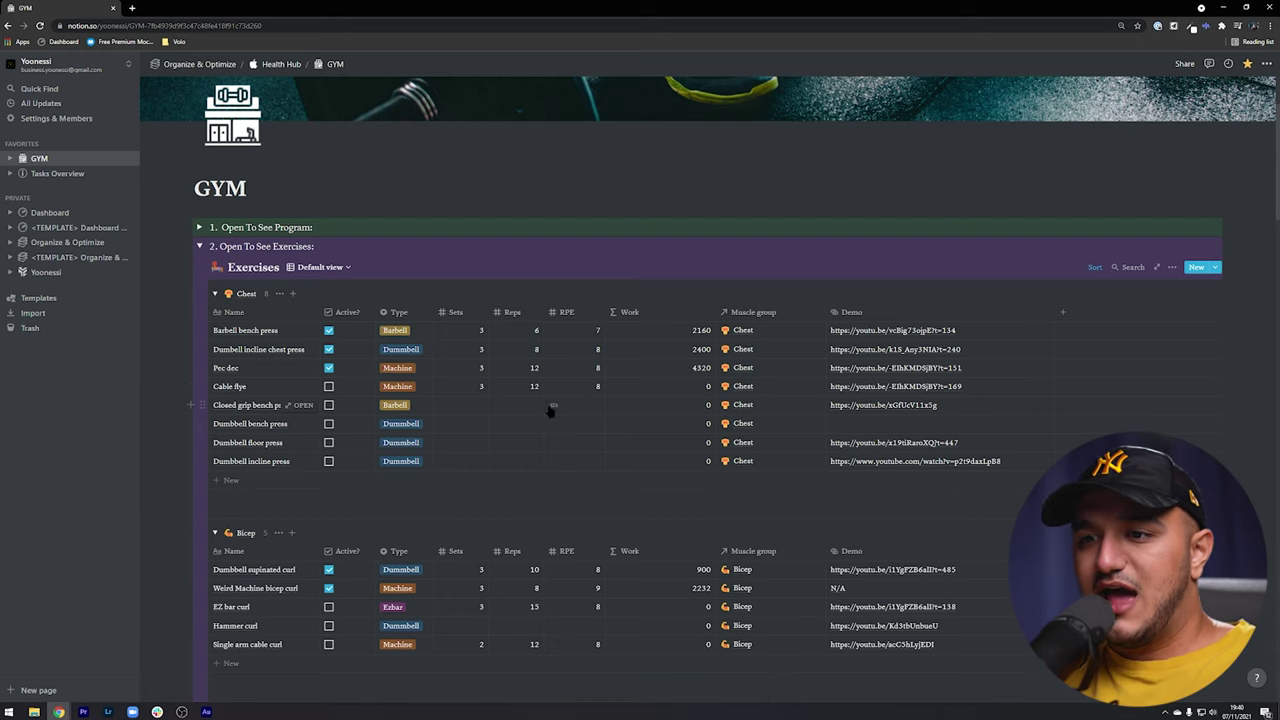
{"action": "scroll", "coordinate": [274, 323], "scroll_direction": "up", "scroll_amount": 1}
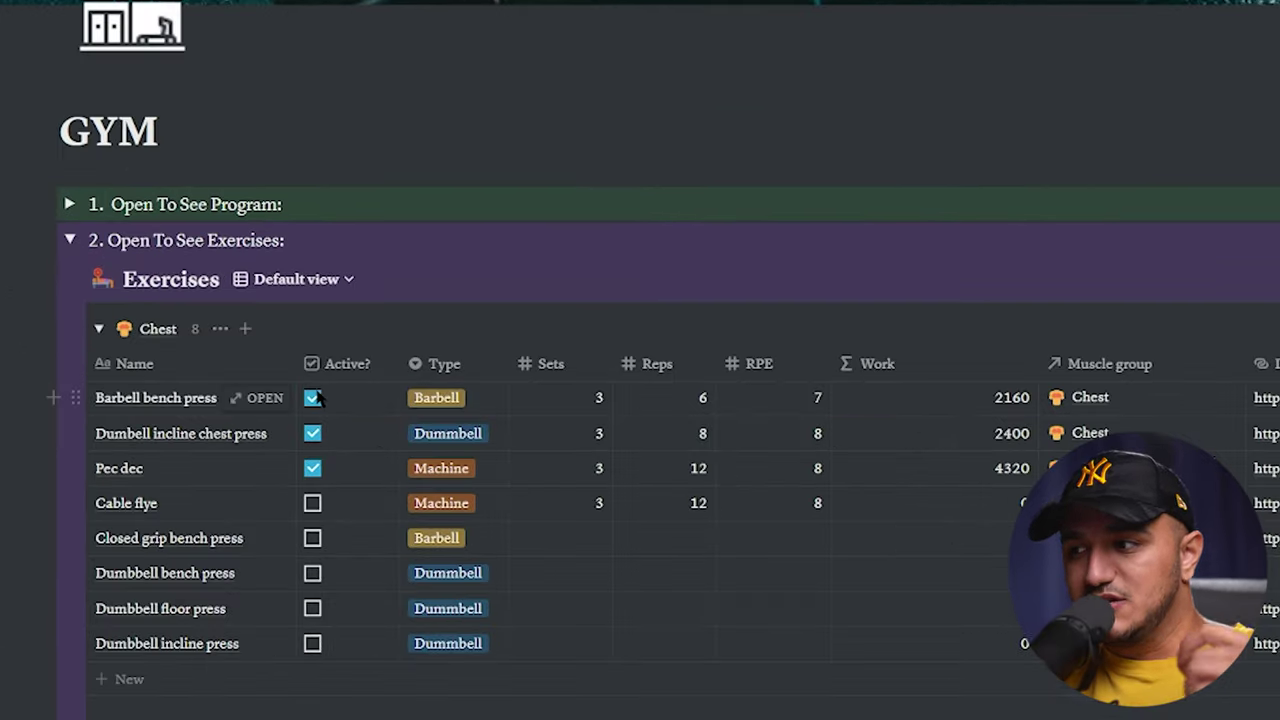
Switch the Exercises database to the Active Exercies view and look through its muscle groups
{"action": "left_click", "coordinate": [296, 279]}
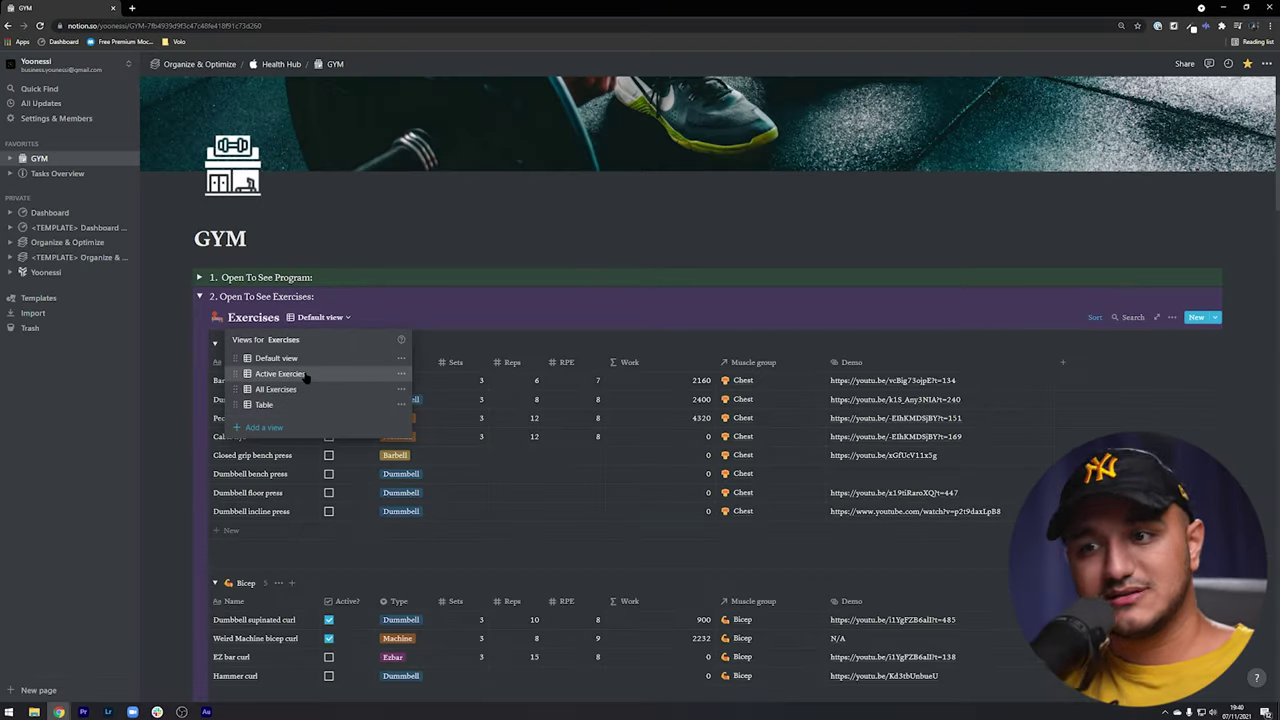
{"action": "left_click", "coordinate": [280, 374]}
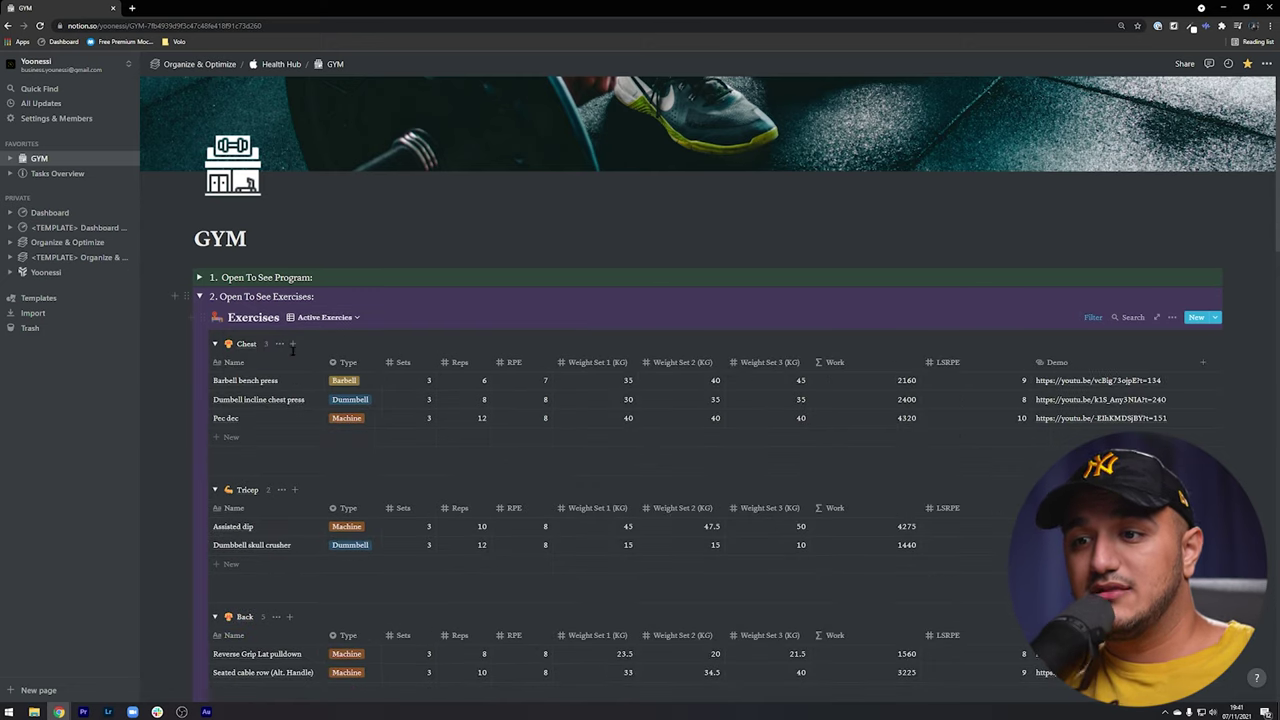
{"action": "scroll", "coordinate": [391, 364], "scroll_direction": "down", "scroll_amount": 3}
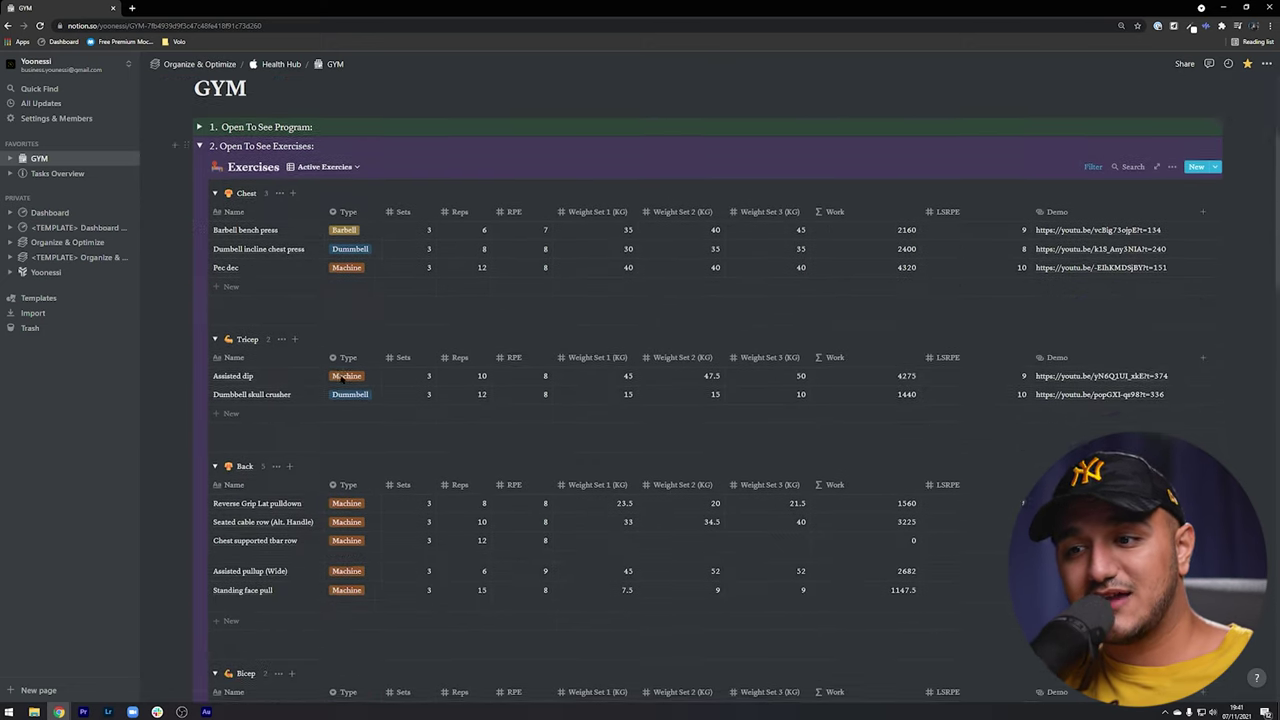
{"action": "scroll", "coordinate": [391, 364], "scroll_direction": "down", "scroll_amount": 10}
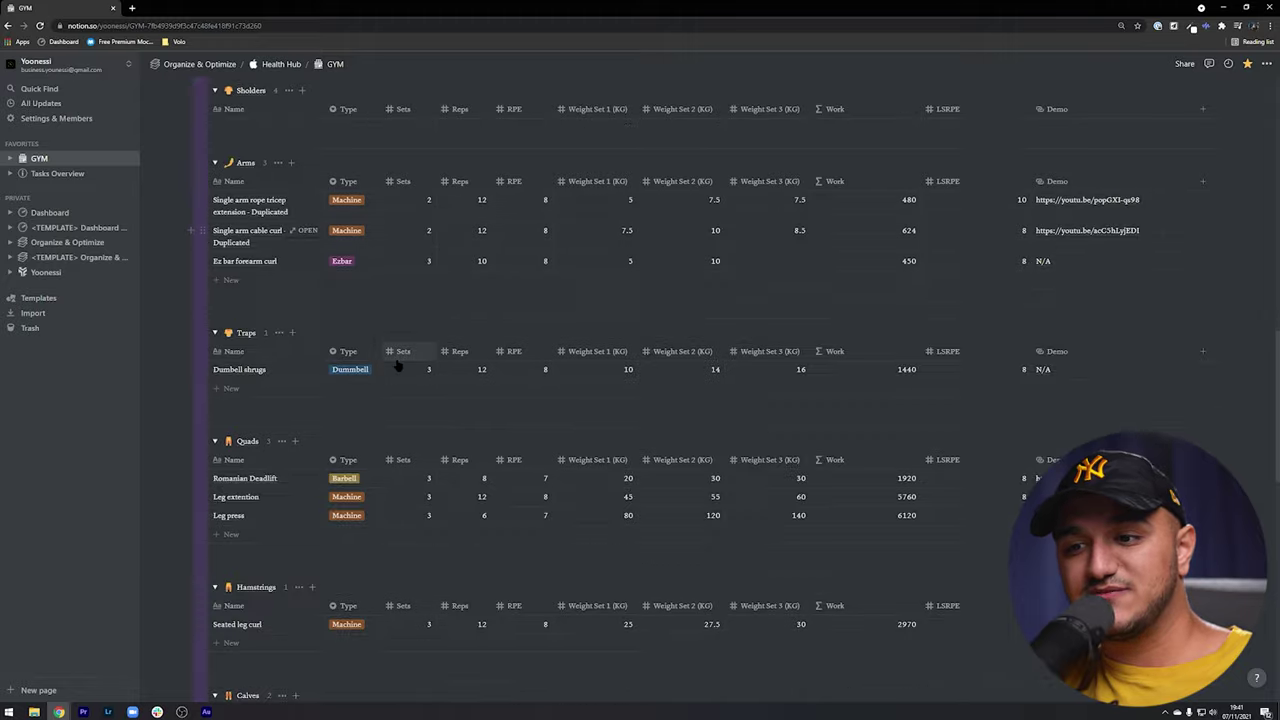
{"action": "scroll", "coordinate": [400, 365], "scroll_direction": "up", "scroll_amount": 15}
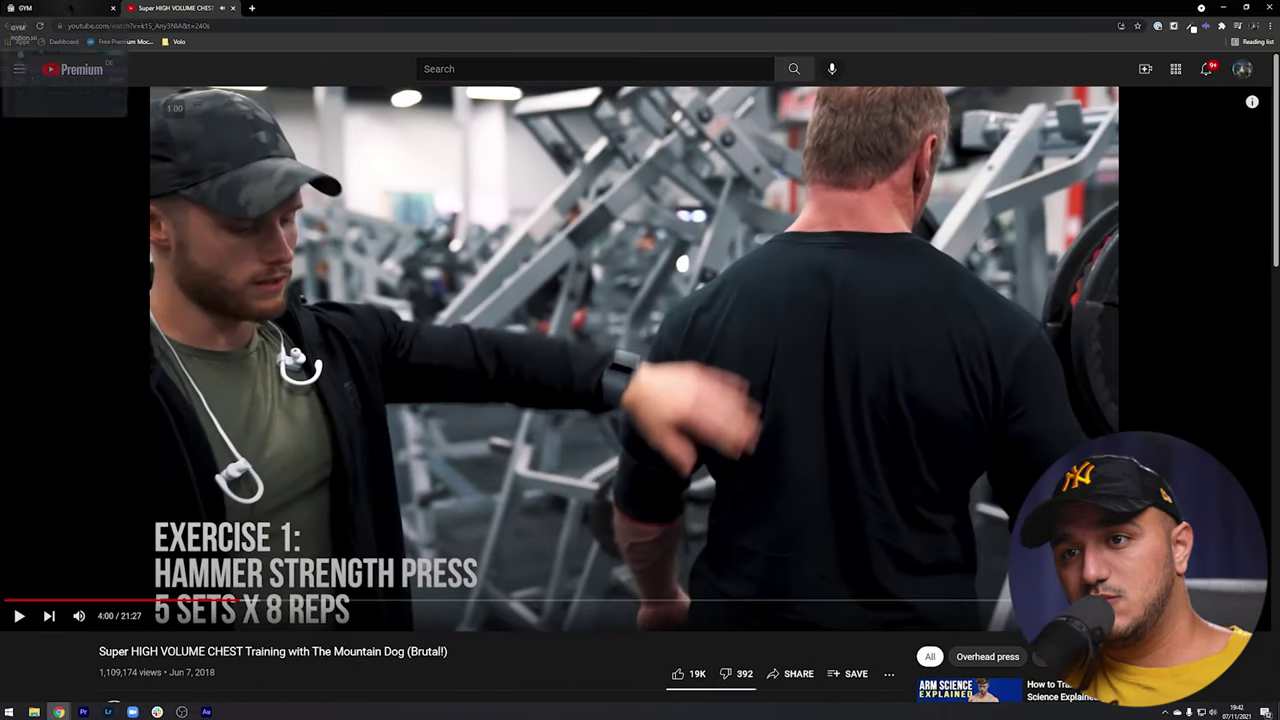
Return to the GYM page and filter the Active Exercies view to exercises whose Muscle group contains Chest
{"action": "left_click", "coordinate": [73, 6]}
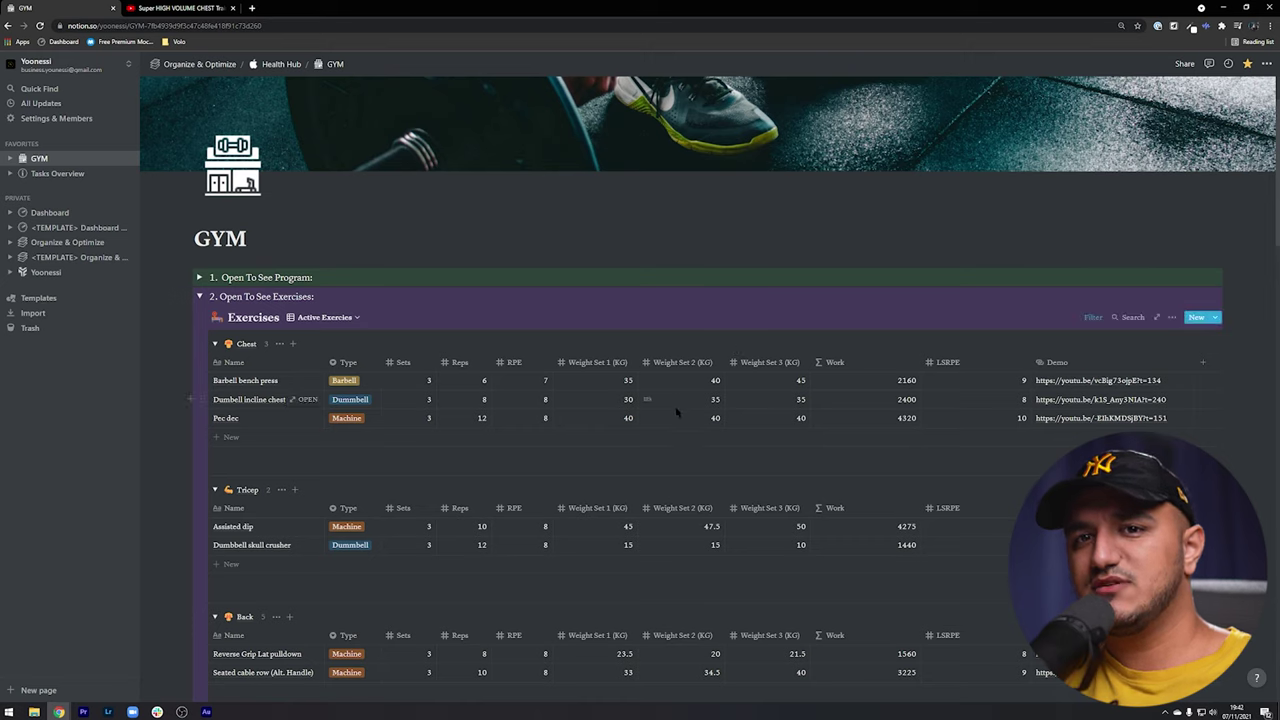
{"action": "scroll", "coordinate": [645, 440], "scroll_direction": "up", "scroll_amount": 1}
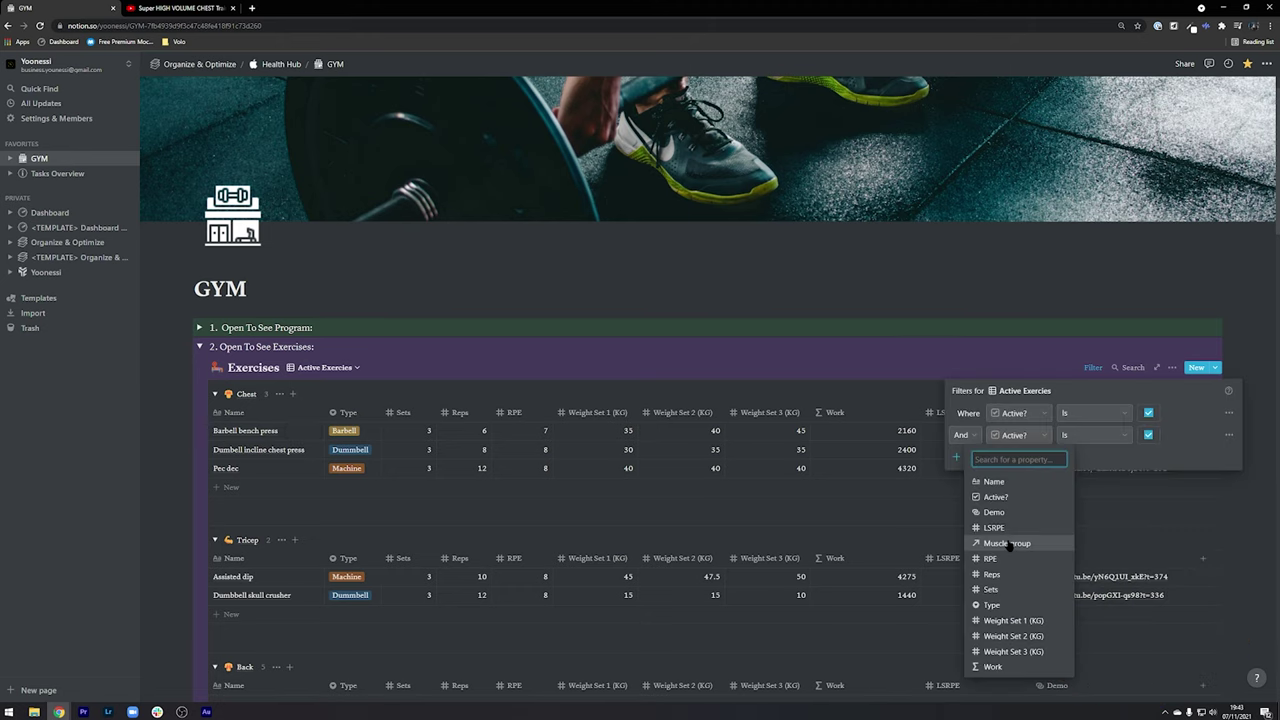
{"action": "left_click", "coordinate": [1009, 544]}
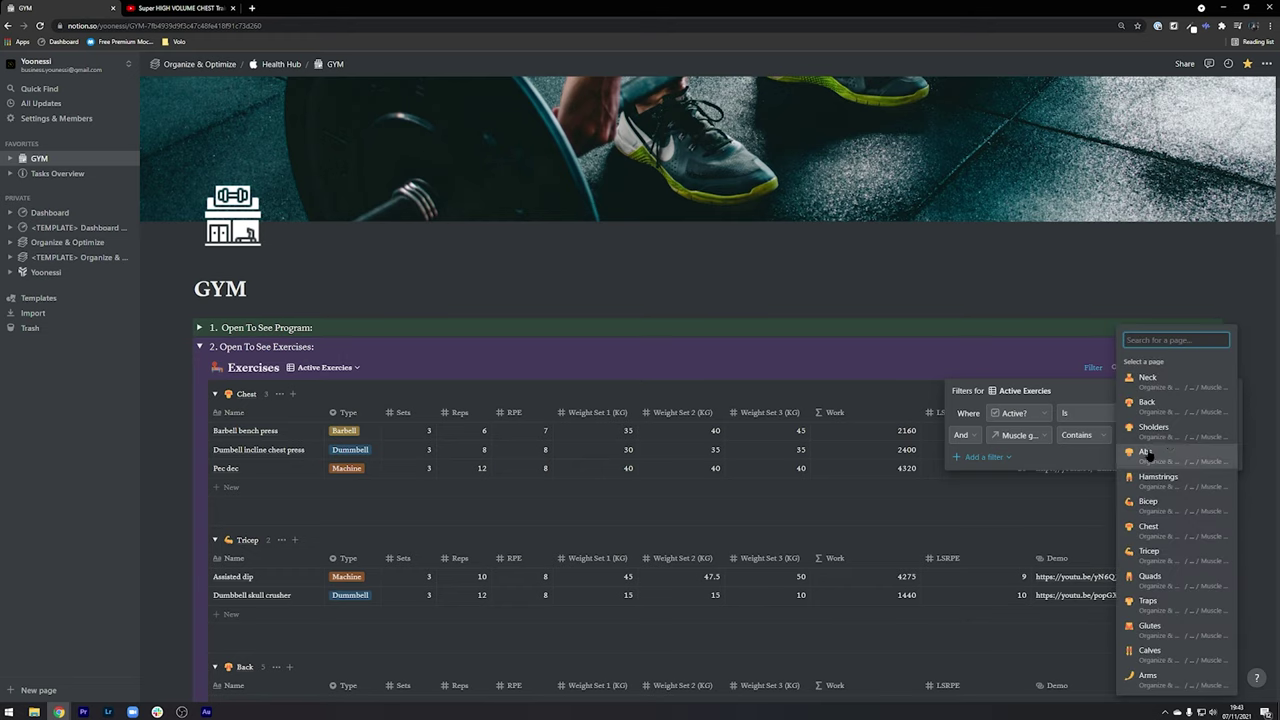
{"action": "left_click", "coordinate": [1143, 449]}
{"action": "left_click", "coordinate": [503, 520]}
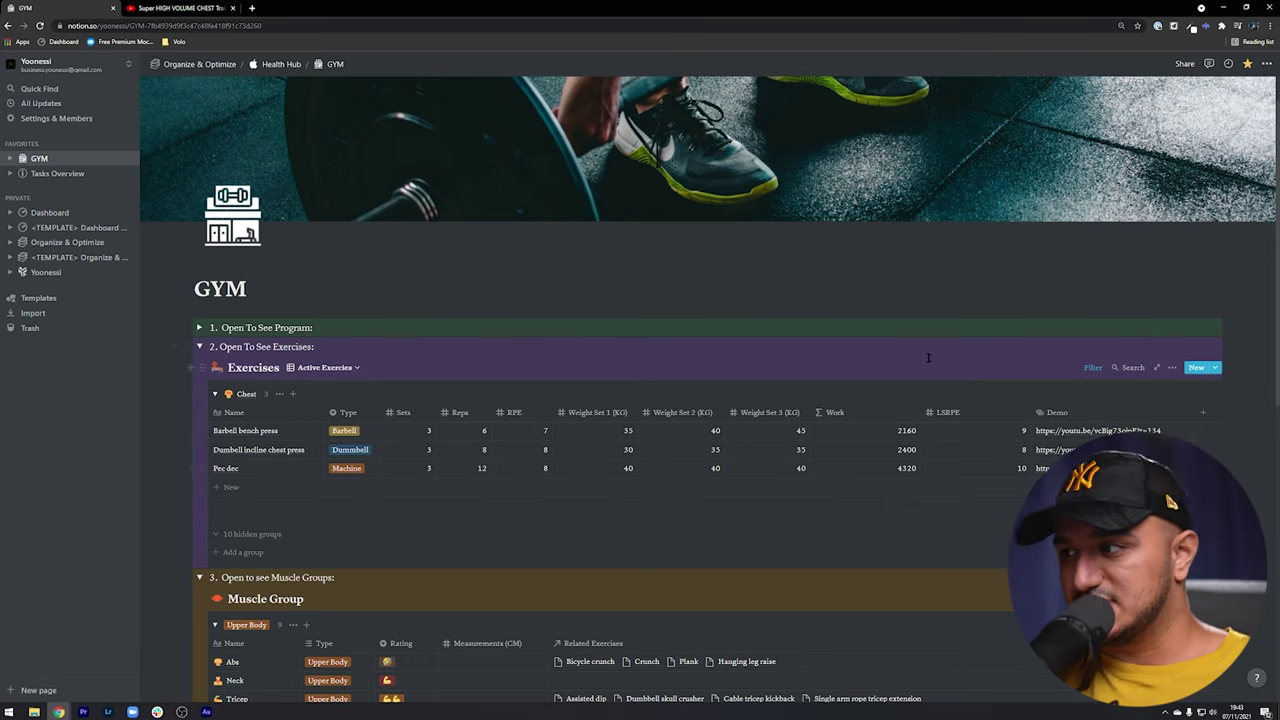
Remove the Muscle group filter from the Active Exercies view, keeping the Active? filter
{"action": "left_click", "coordinate": [1092, 368]}
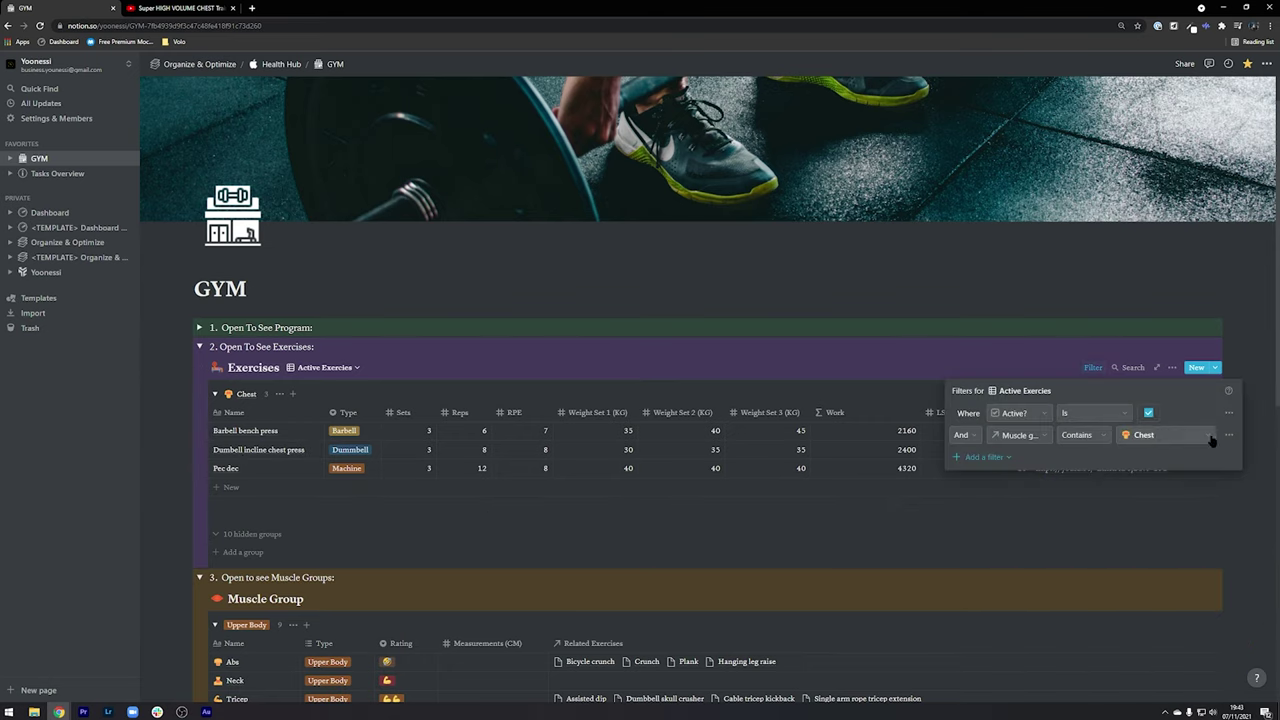
{"action": "left_click", "coordinate": [1229, 435]}
{"action": "left_click", "coordinate": [1240, 452]}
{"action": "scroll", "coordinate": [462, 414], "scroll_direction": "down", "scroll_amount": 2}
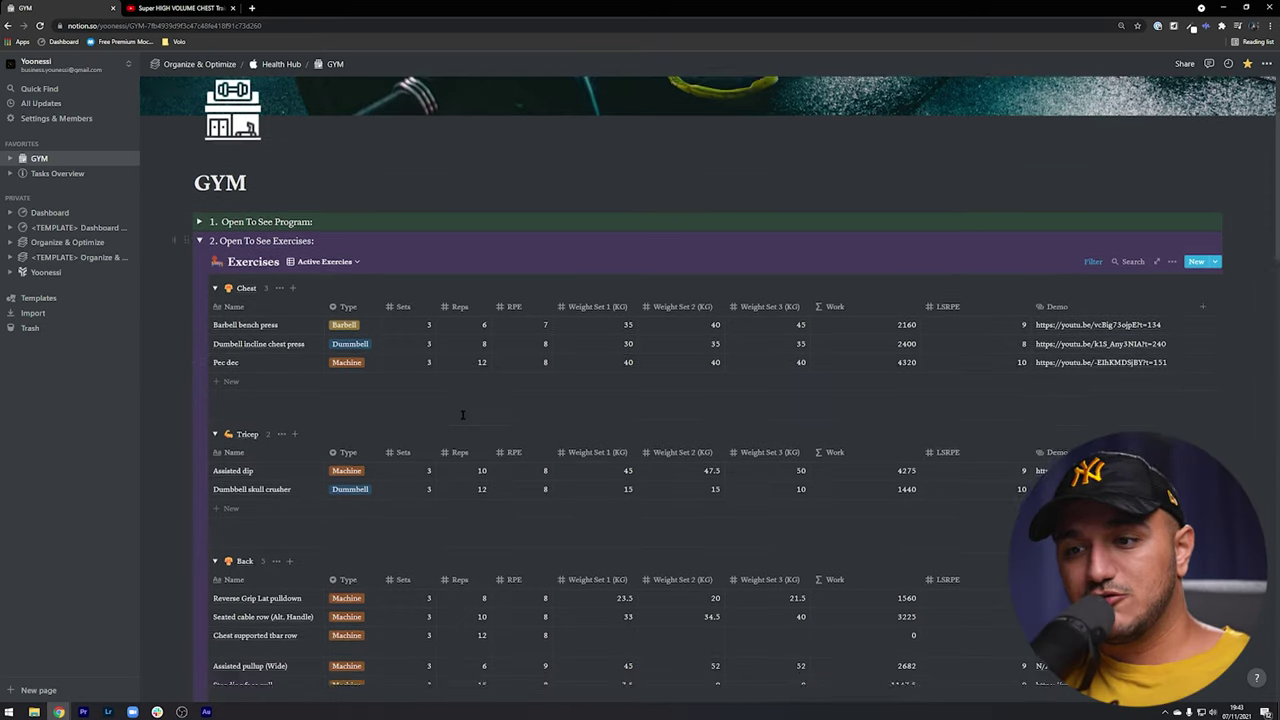
Open the grouping settings of the Active Exercies view and examine the group-by property choices
{"action": "scroll", "coordinate": [462, 414], "scroll_direction": "down", "scroll_amount": 1}
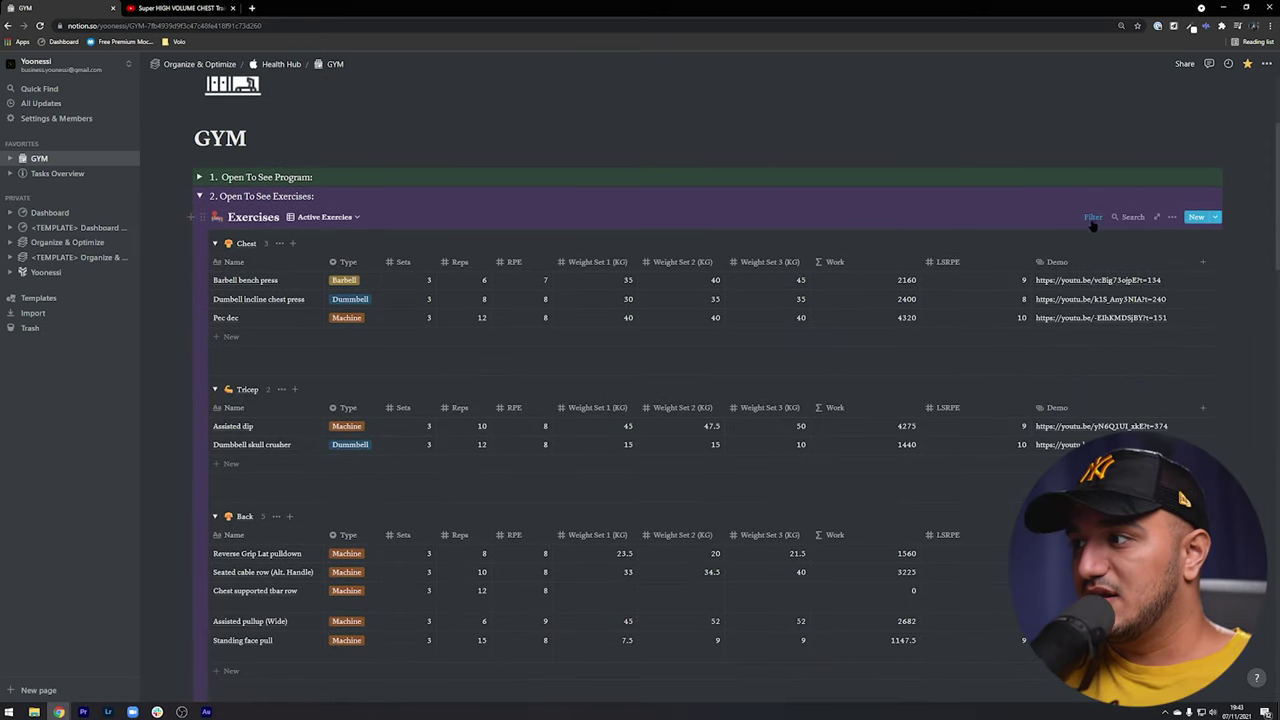
{"action": "left_click", "coordinate": [1172, 216]}
{"action": "left_click", "coordinate": [1211, 376]}
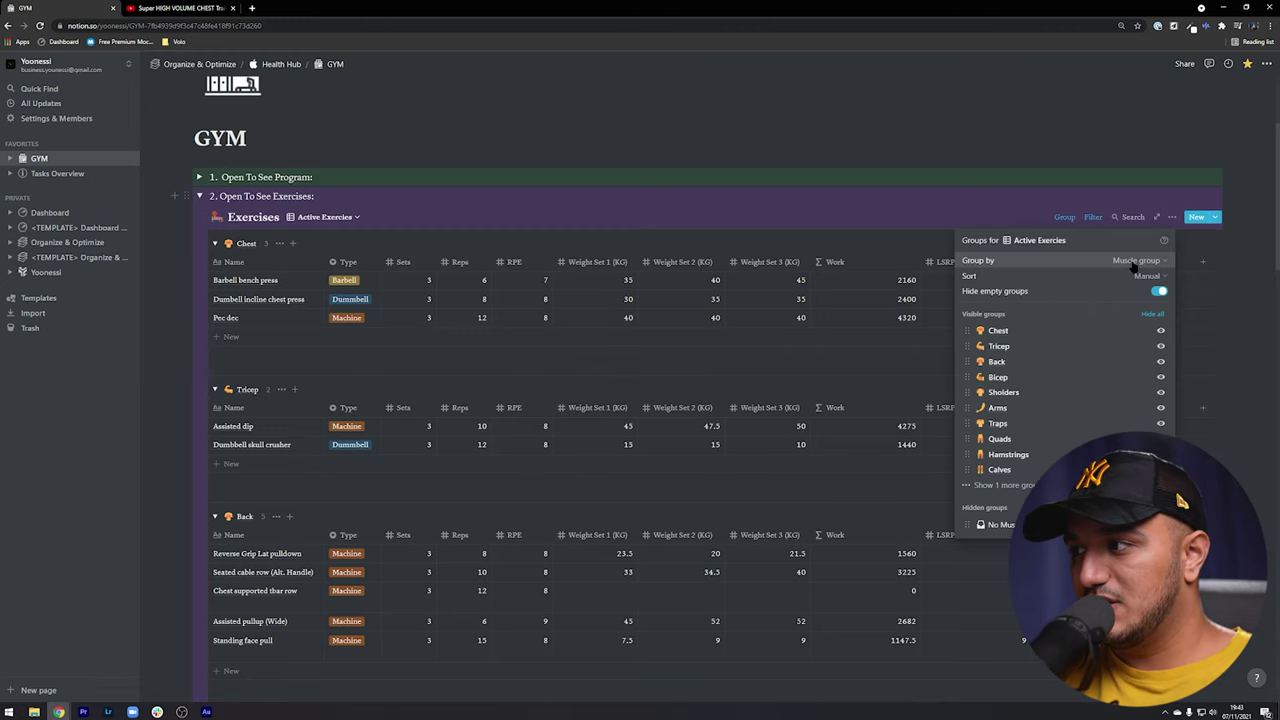
{"action": "left_click", "coordinate": [1138, 260]}
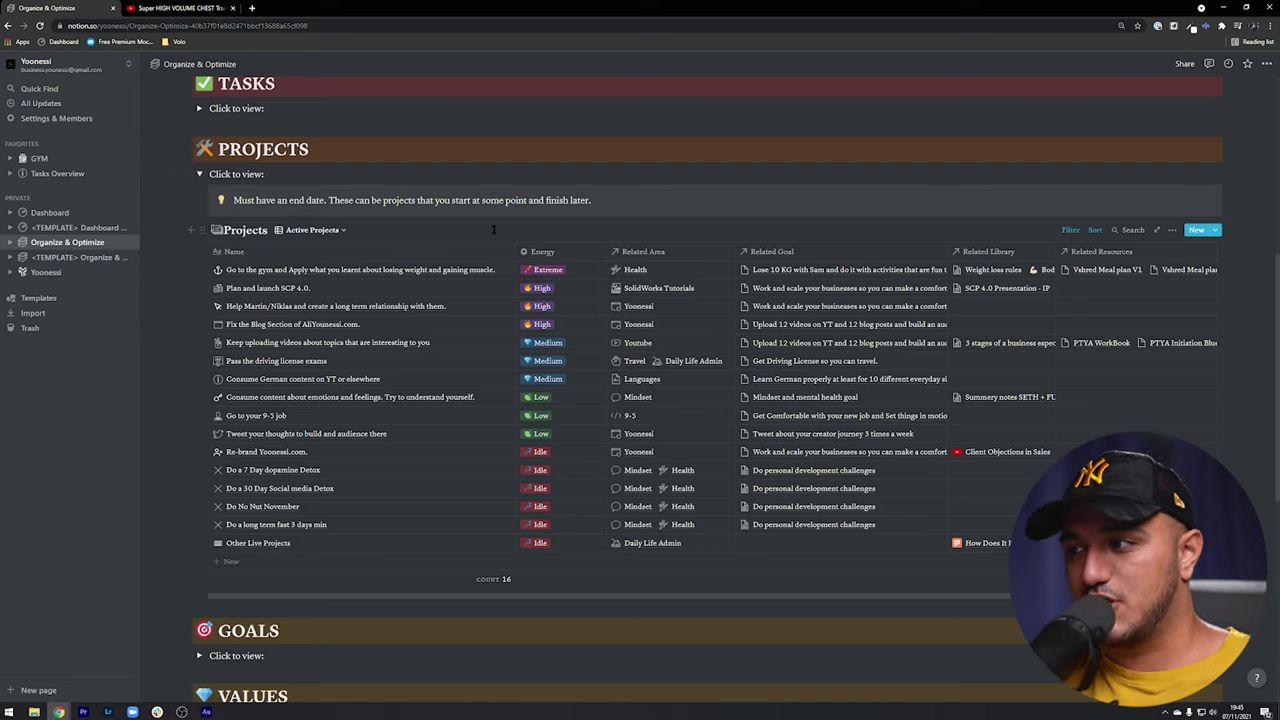
Group the Active Projects view of the Projects database on the Organize & Optimize page by Related Area
{"action": "left_click", "coordinate": [1173, 230]}
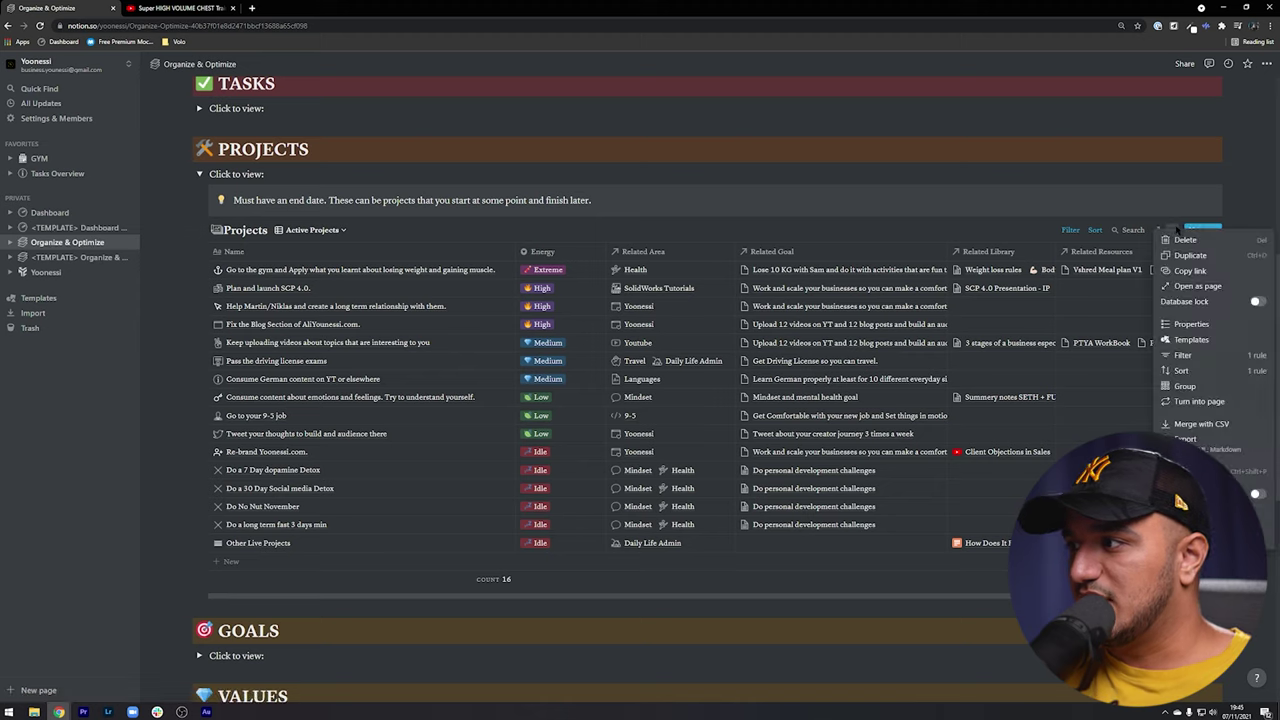
{"action": "left_click", "coordinate": [1182, 386]}
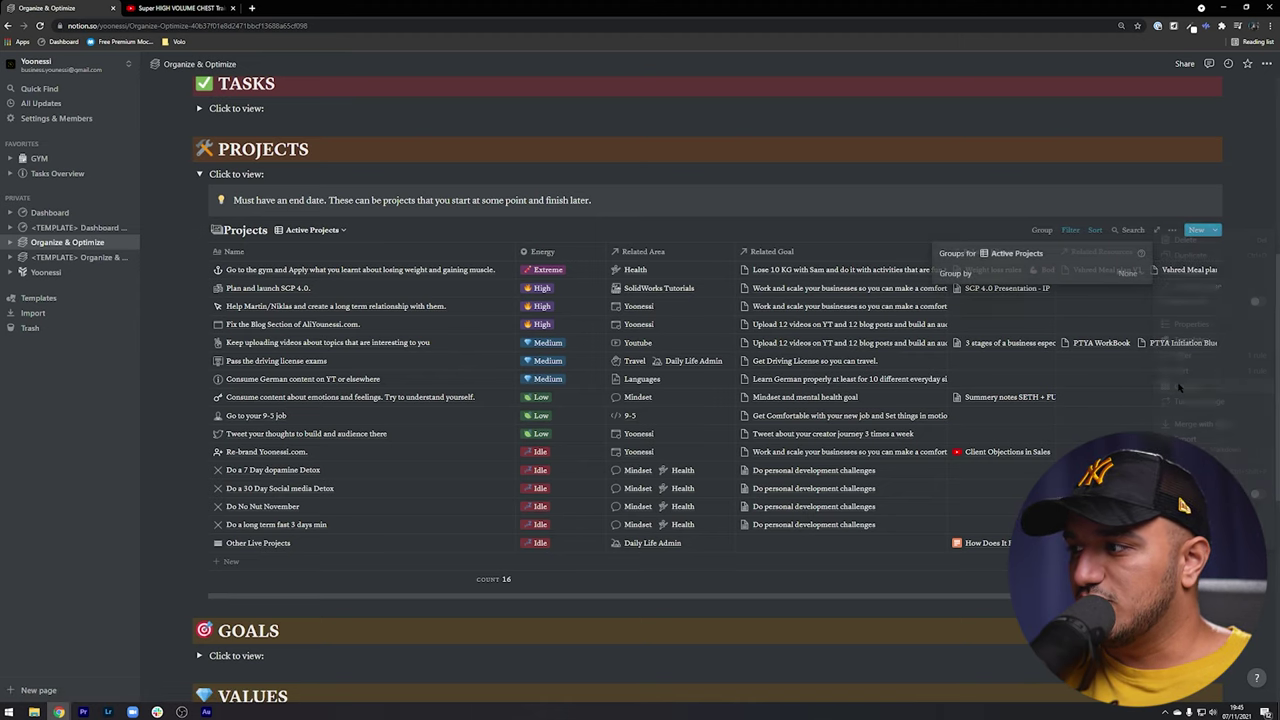
{"action": "left_click", "coordinate": [1128, 273]}
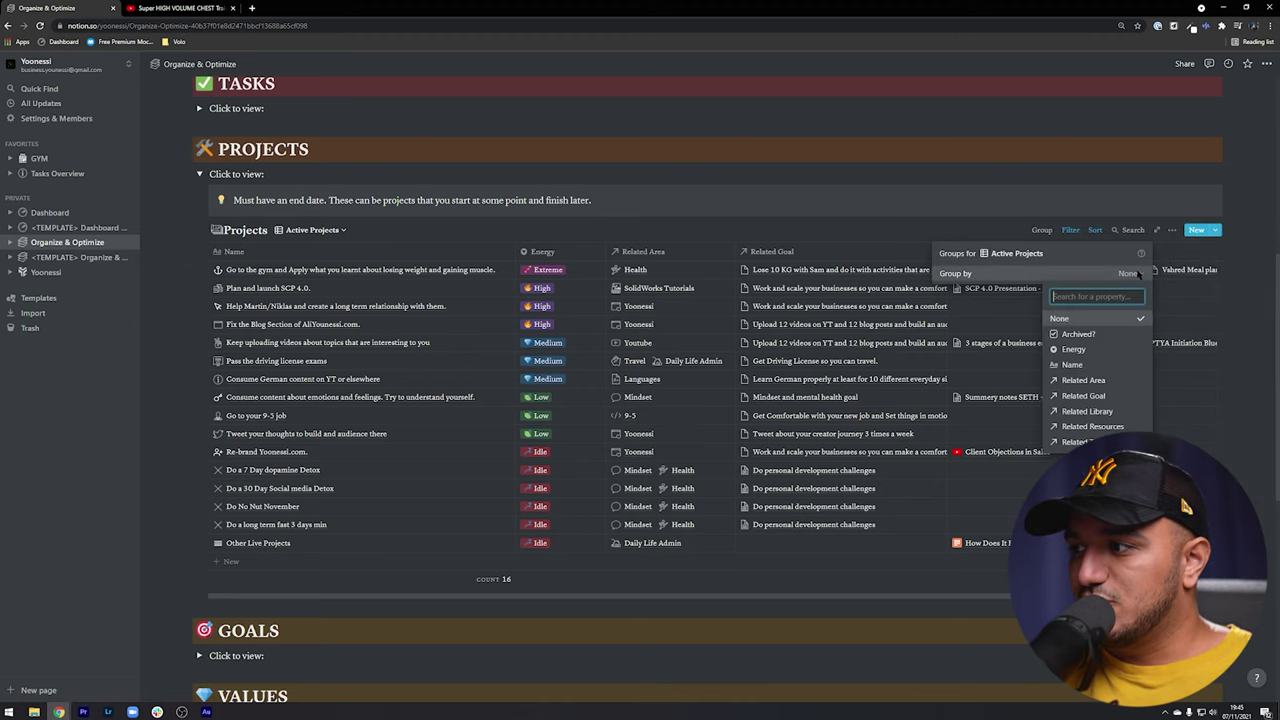
{"action": "left_click", "coordinate": [1104, 383]}
{"action": "left_click", "coordinate": [1066, 248]}
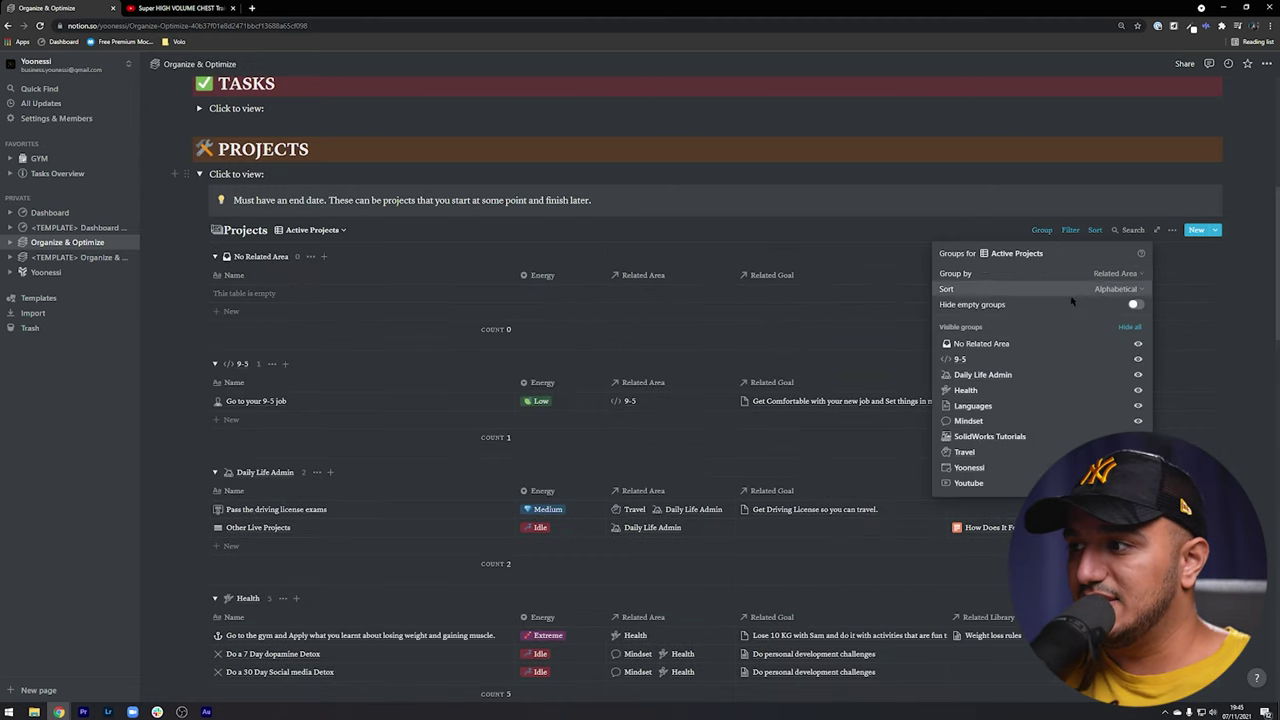
Hide the No Related Area group of the Active Projects view and turn on hiding of empty groups
{"action": "left_click", "coordinate": [1137, 344]}
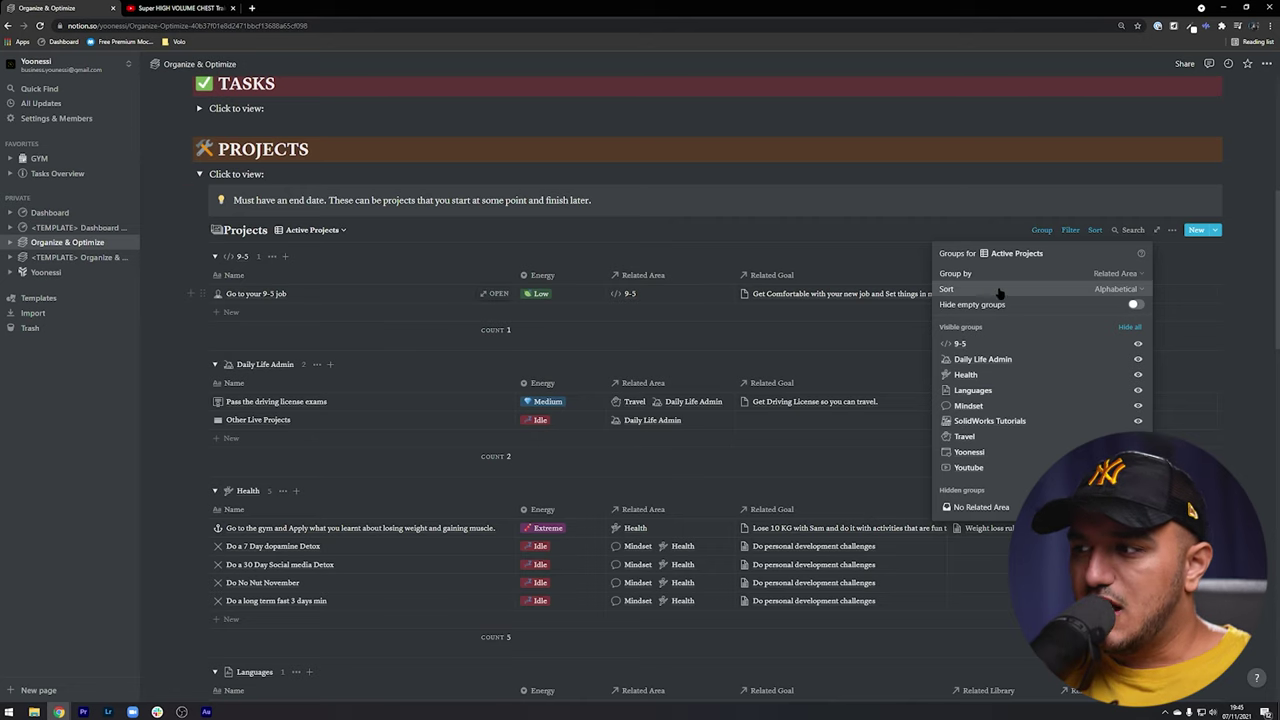
{"action": "left_click", "coordinate": [1136, 289]}
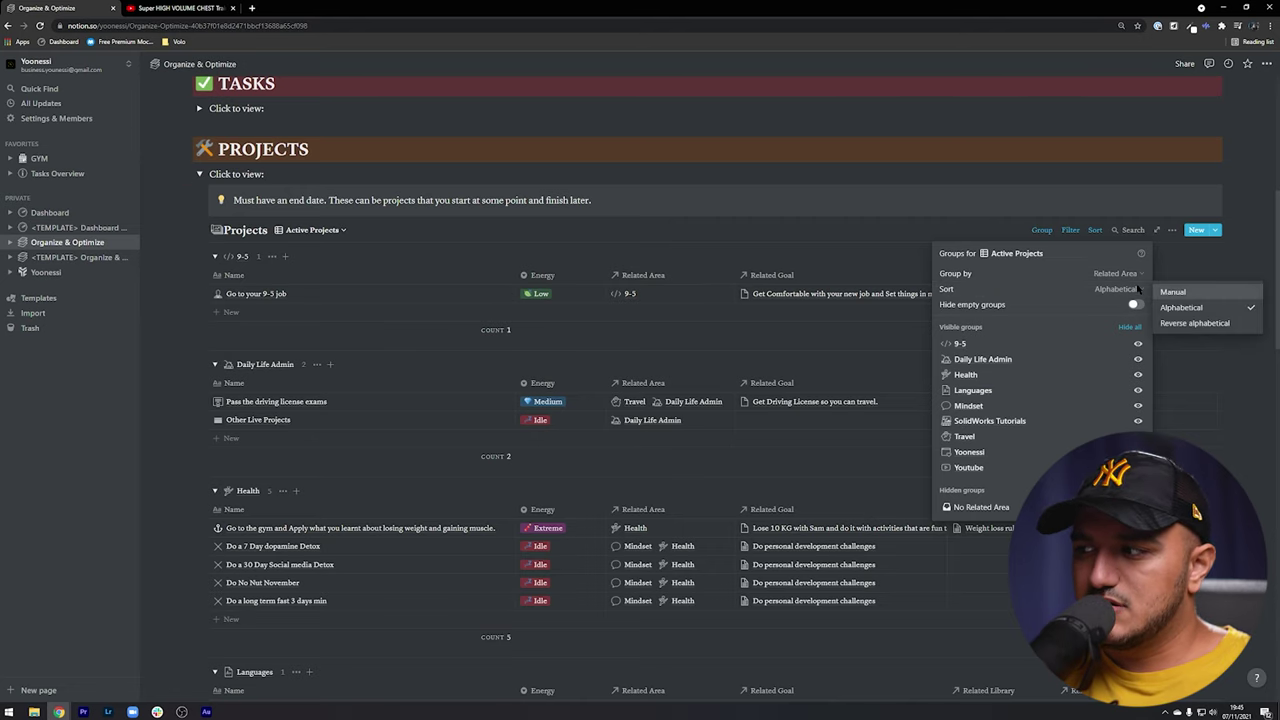
{"action": "left_click", "coordinate": [1130, 289]}
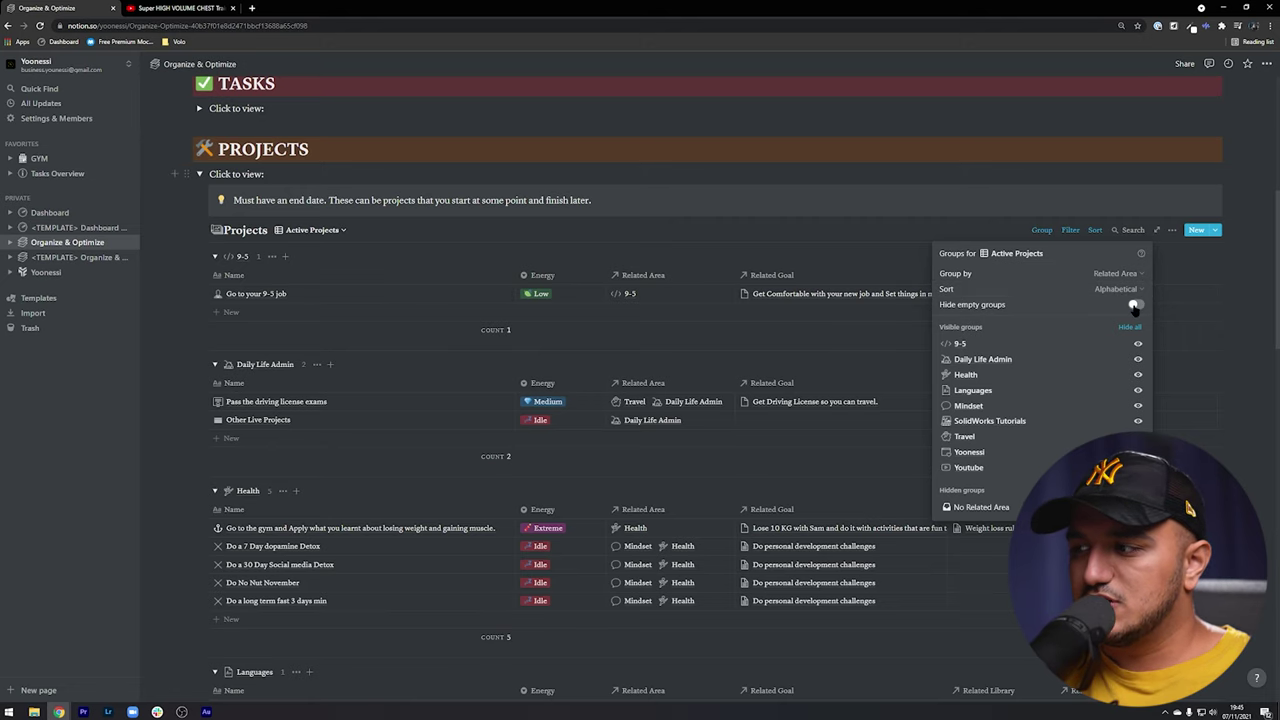
{"action": "left_click", "coordinate": [1134, 305]}
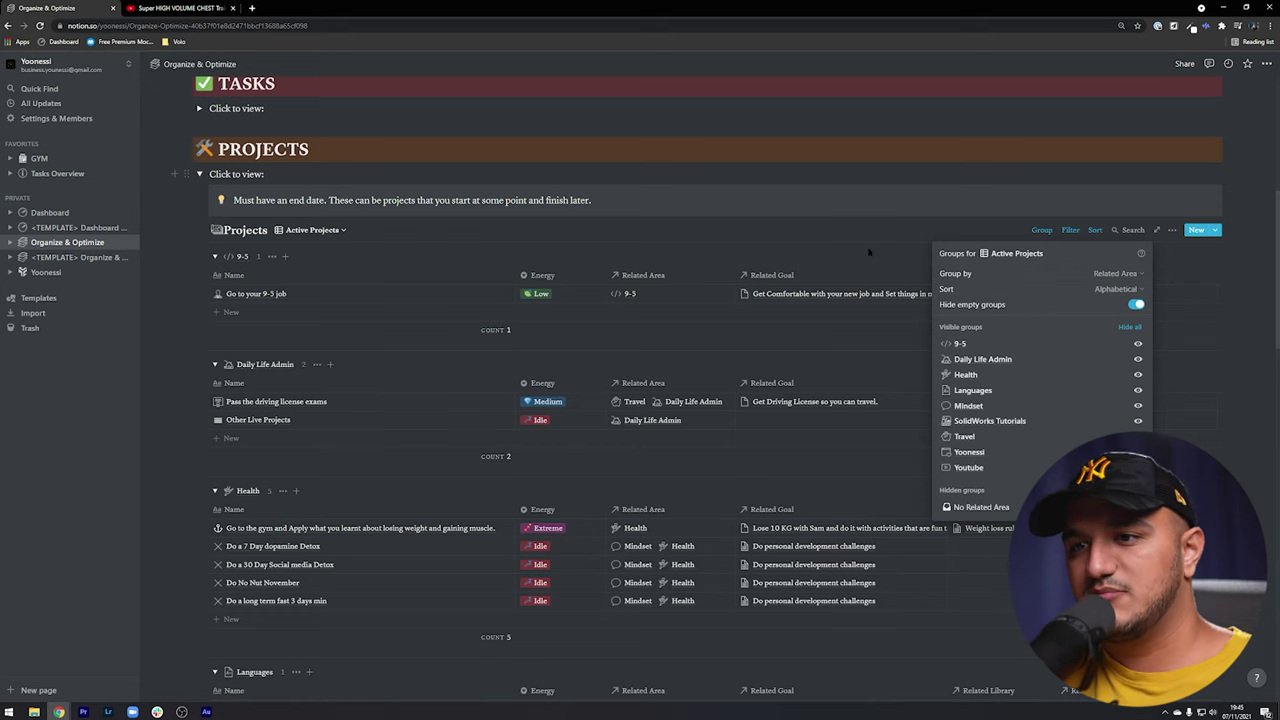
{"action": "left_click", "coordinate": [835, 232]}
Look through the active projects grouped by related area, from 9-5 and Daily Life Admin down to the last groups
{"action": "scroll", "coordinate": [652, 194], "scroll_direction": "down", "scroll_amount": 2}
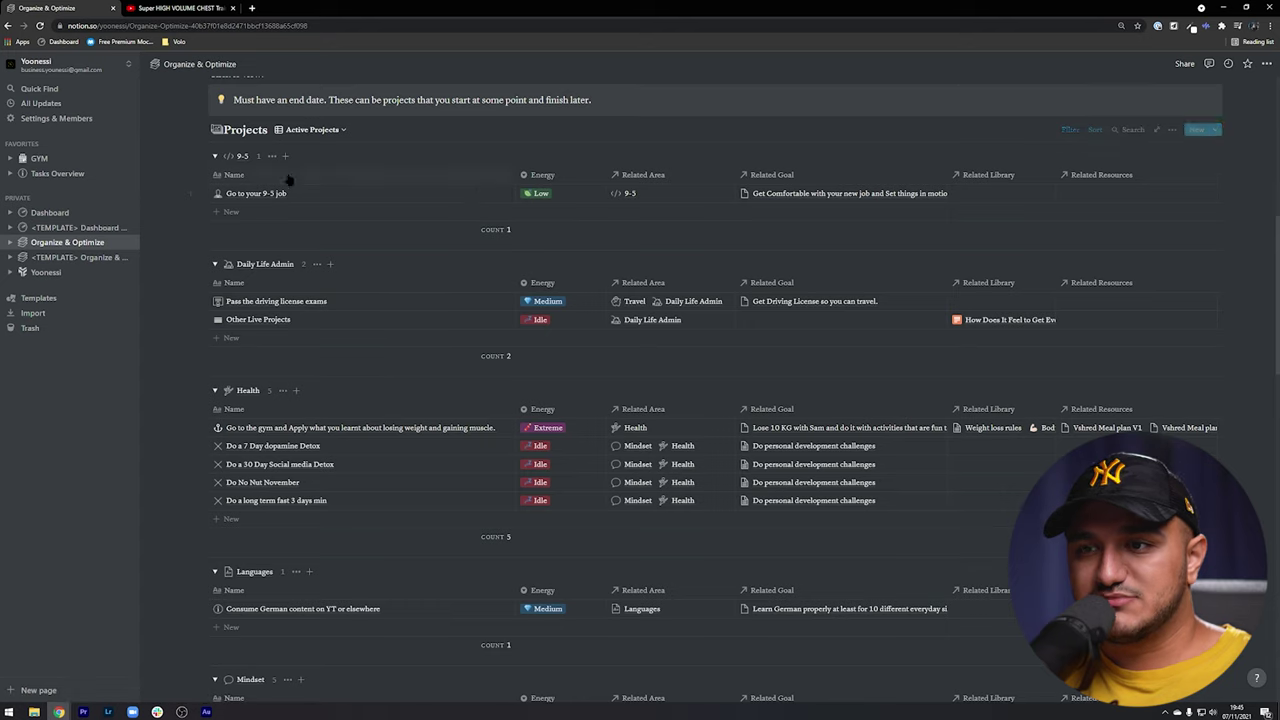
{"action": "scroll", "coordinate": [260, 228], "scroll_direction": "down", "scroll_amount": 1}
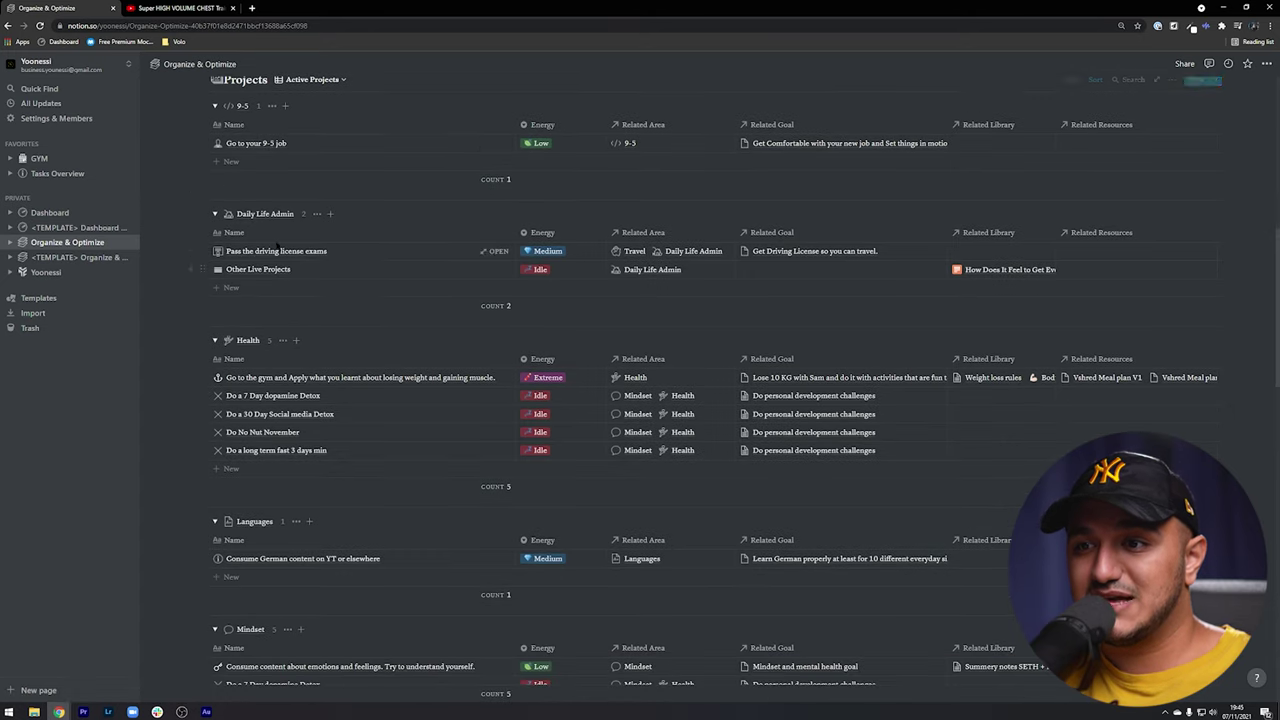
{"action": "scroll", "coordinate": [317, 296], "scroll_direction": "down", "scroll_amount": 1}
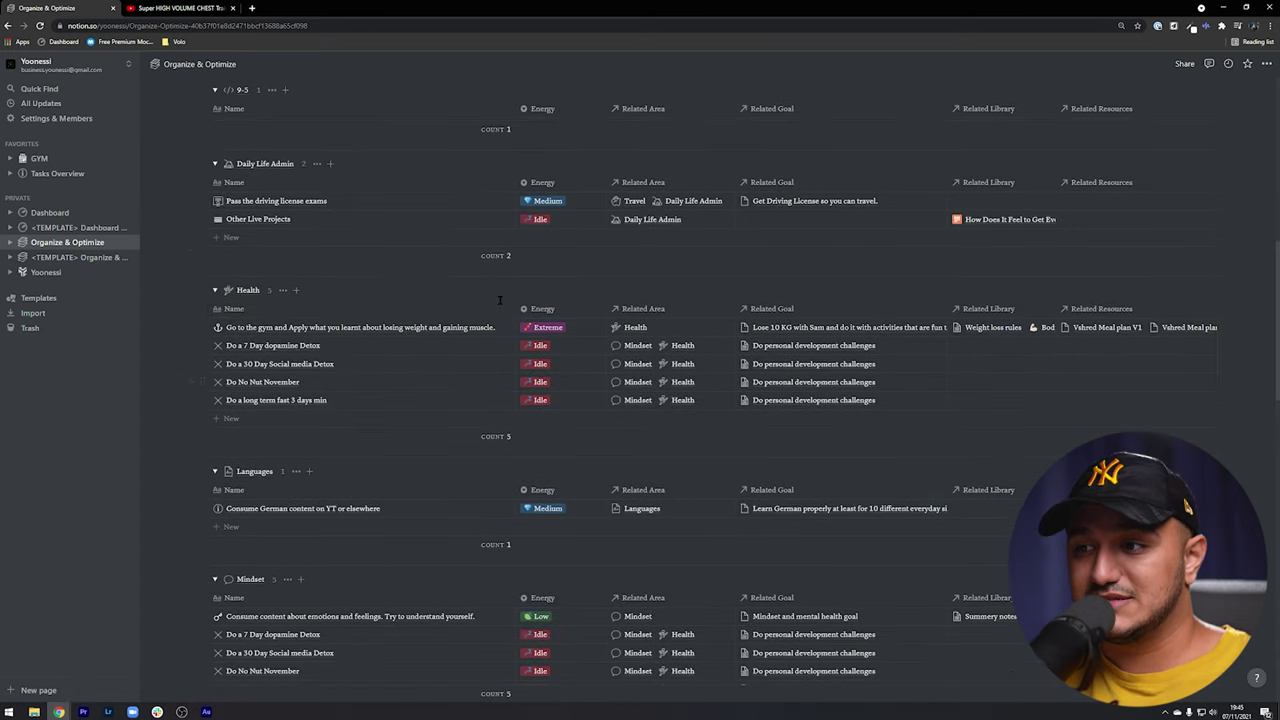
{"action": "scroll", "coordinate": [285, 230], "scroll_direction": "down", "scroll_amount": 6}
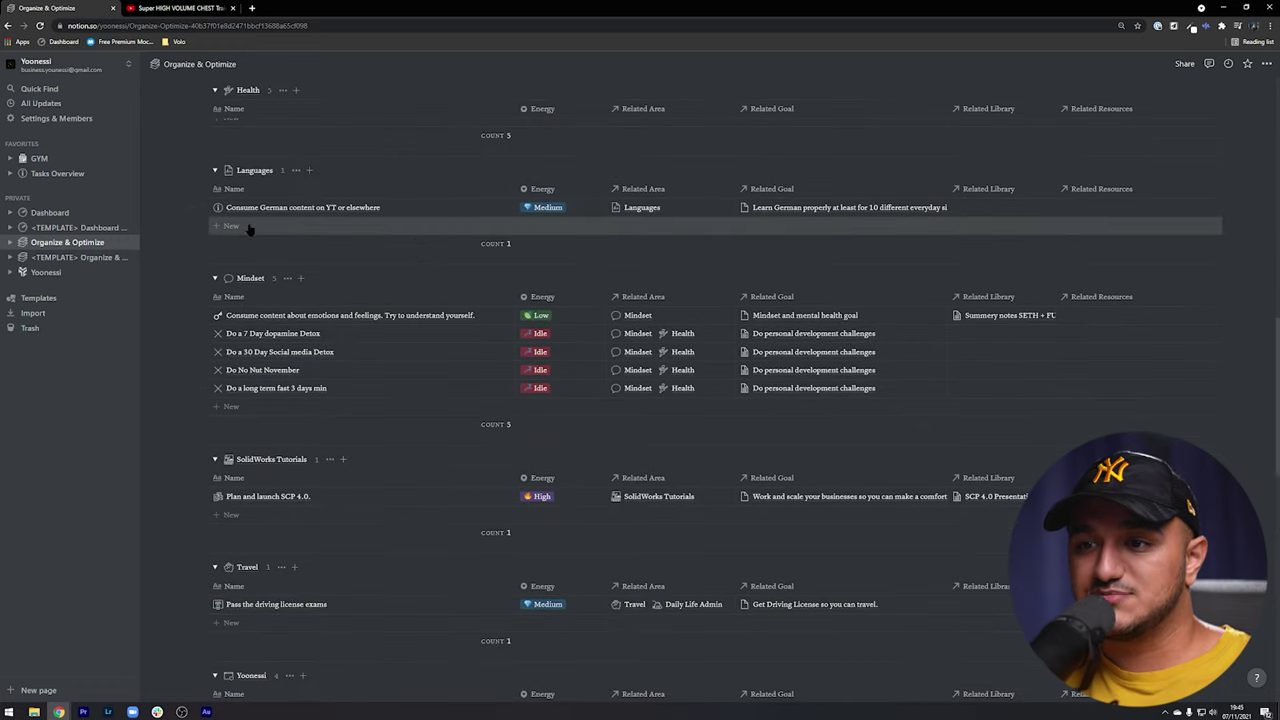
{"action": "scroll", "coordinate": [285, 230], "scroll_direction": "down", "scroll_amount": 1}
{"action": "scroll", "coordinate": [450, 310], "scroll_direction": "down", "scroll_amount": 6}
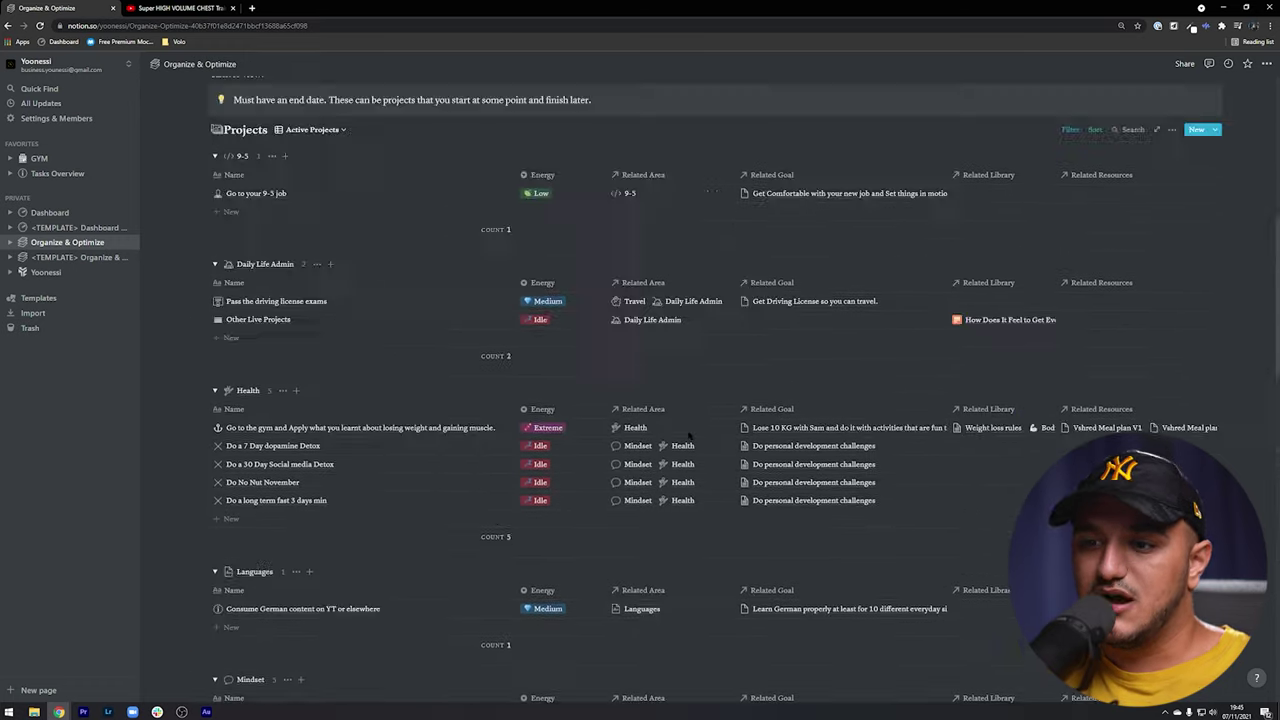
{"action": "scroll", "coordinate": [723, 443], "scroll_direction": "down", "scroll_amount": 7}
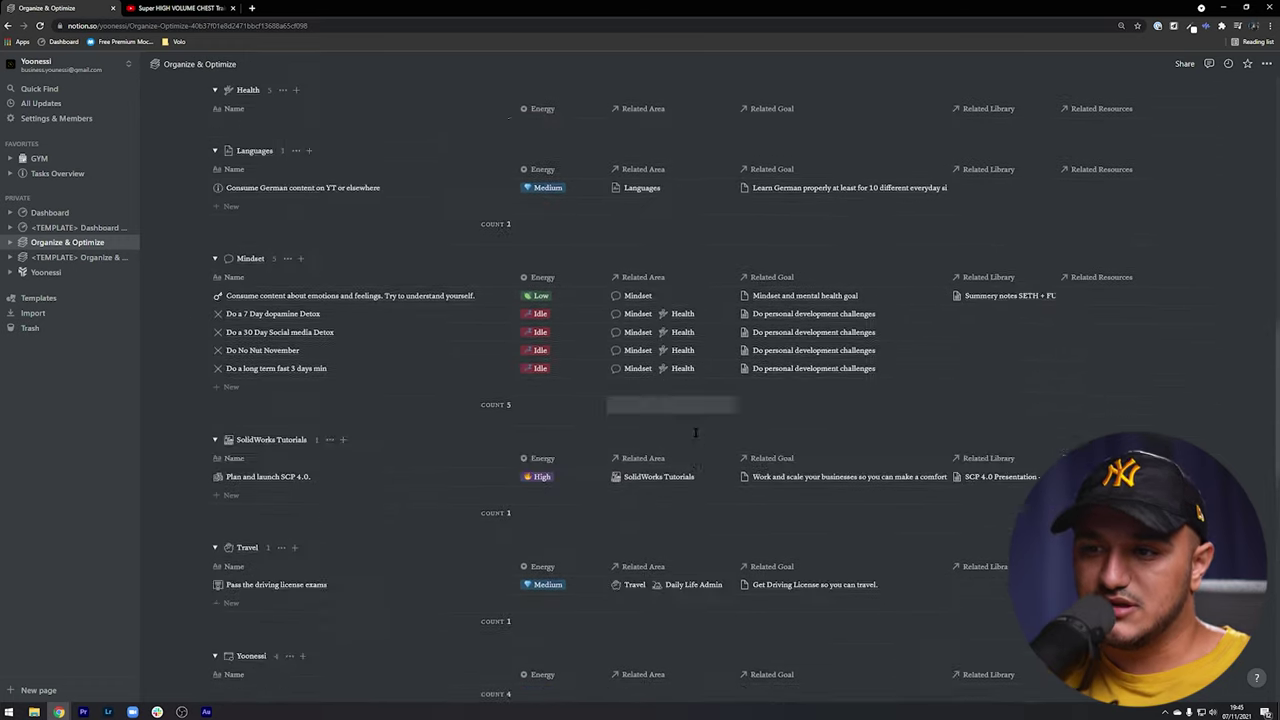
{"action": "scroll", "coordinate": [400, 460], "scroll_direction": "up", "scroll_amount": 7}
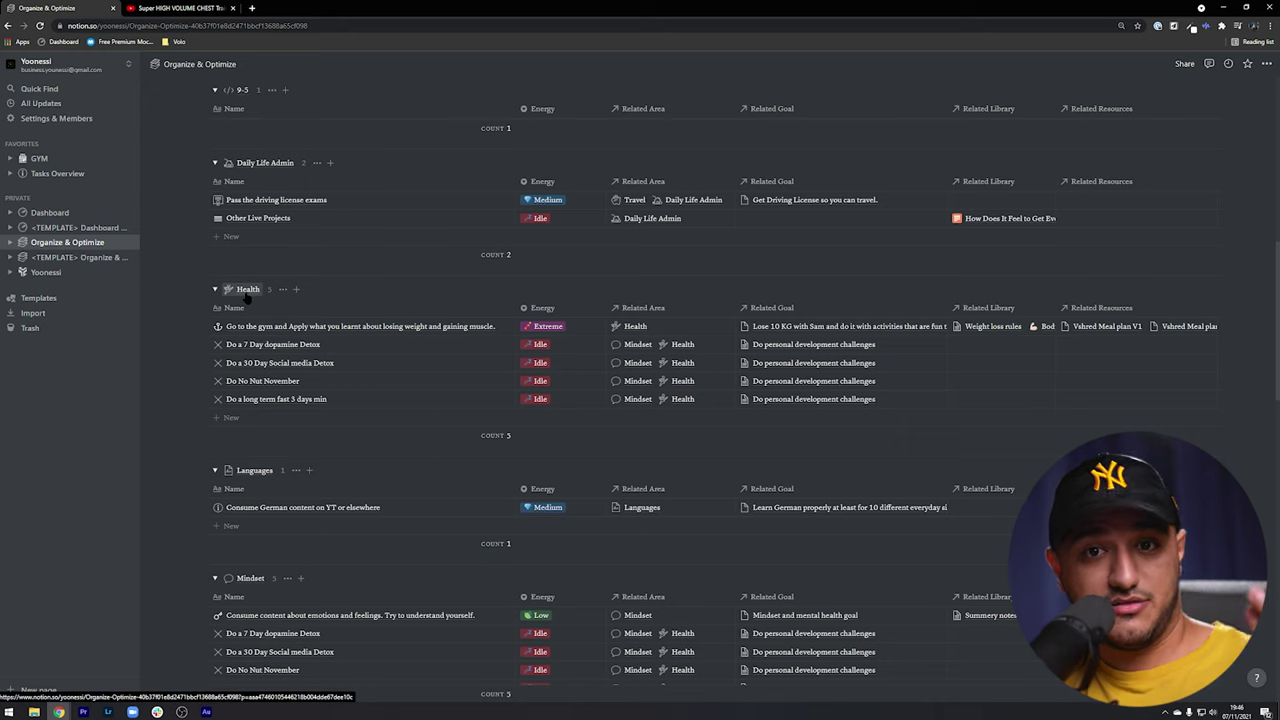
{"action": "scroll", "coordinate": [246, 295], "scroll_direction": "down", "scroll_amount": 3}
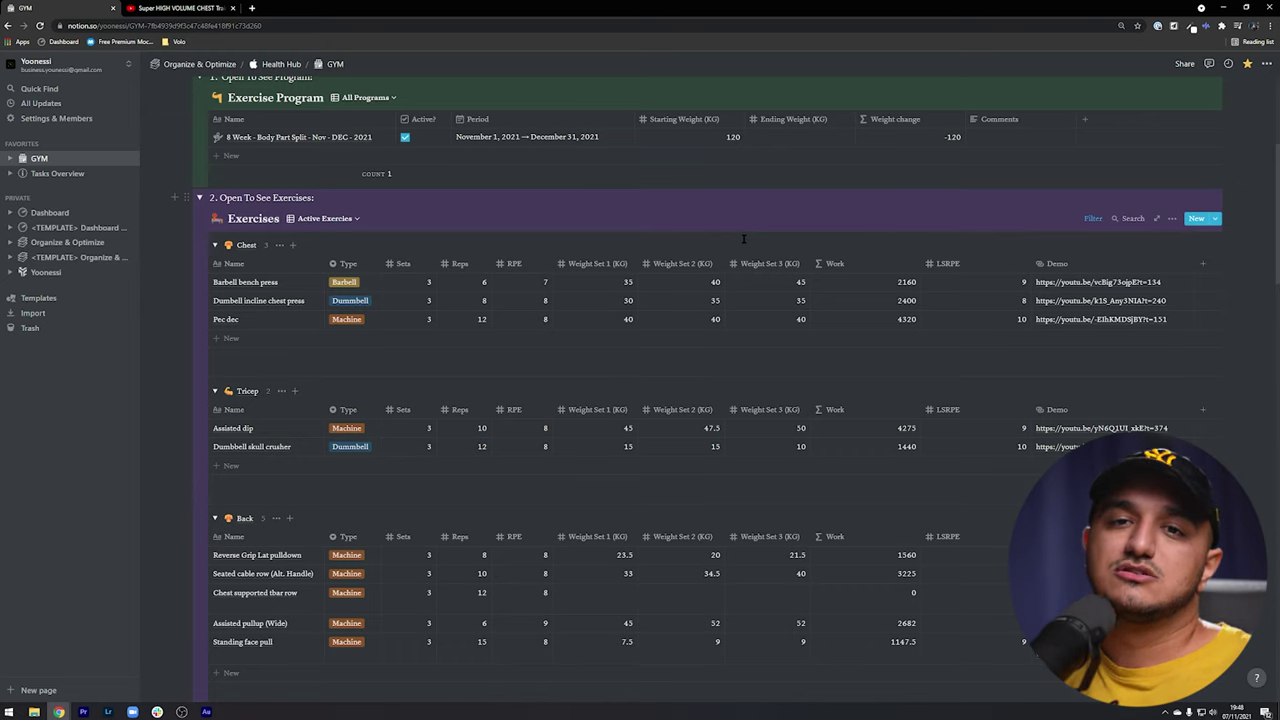
Collapse the Program, Exercises and Muscle Groups sections of the GYM page
{"action": "scroll", "coordinate": [209, 211], "scroll_direction": "up", "scroll_amount": 3}
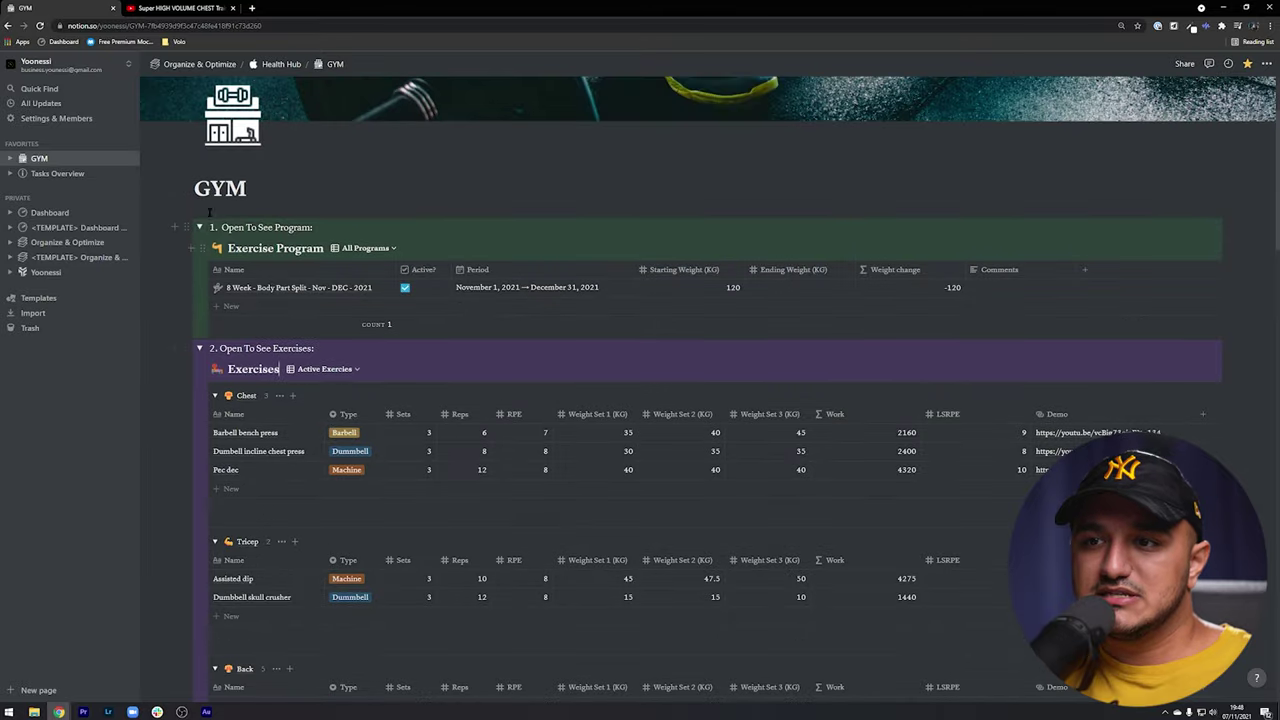
{"action": "left_click", "coordinate": [199, 227]}
{"action": "left_click", "coordinate": [199, 348]}
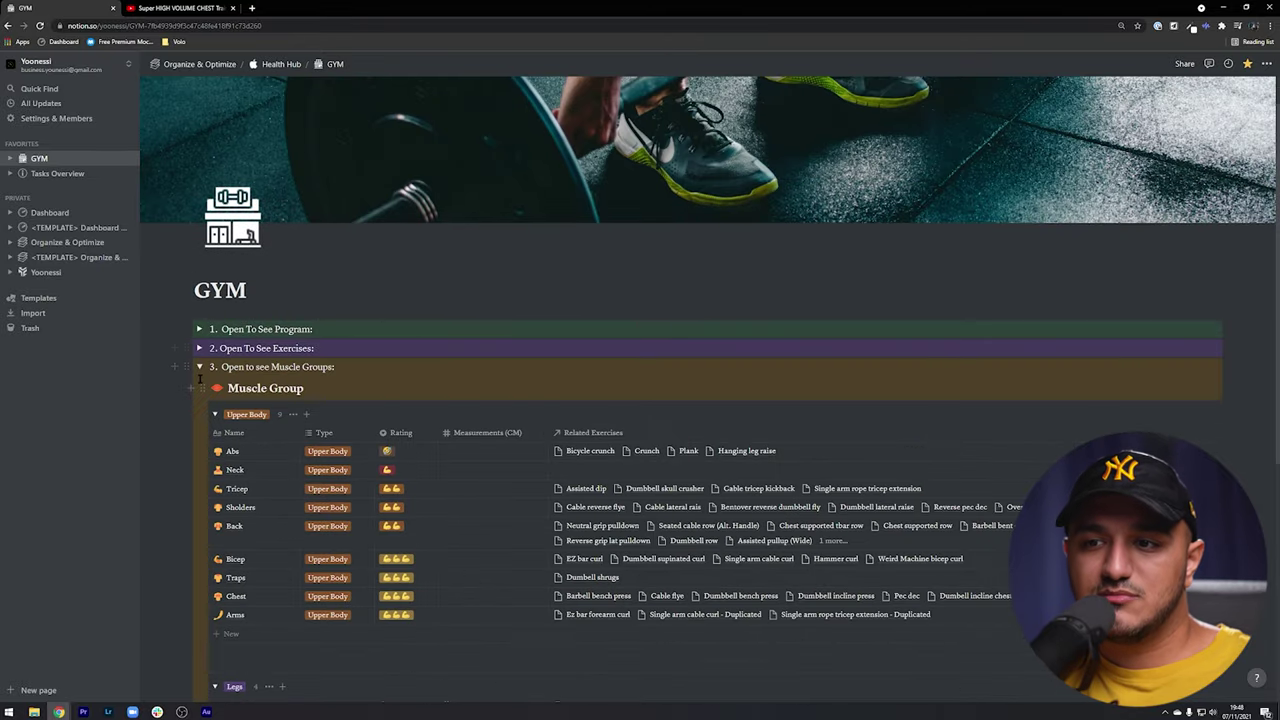
{"action": "left_click", "coordinate": [199, 367]}
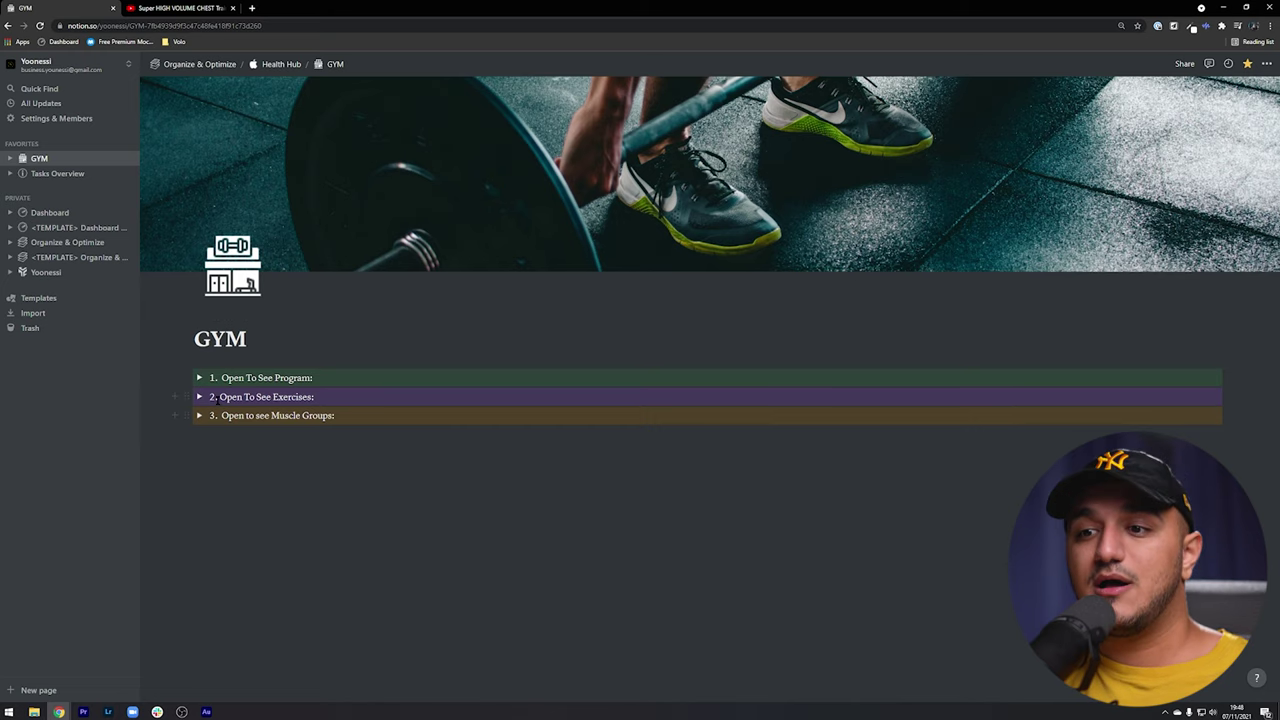
Expand the Exercises section of the GYM page and look through the active exercises by muscle group
{"action": "left_click", "coordinate": [200, 397]}
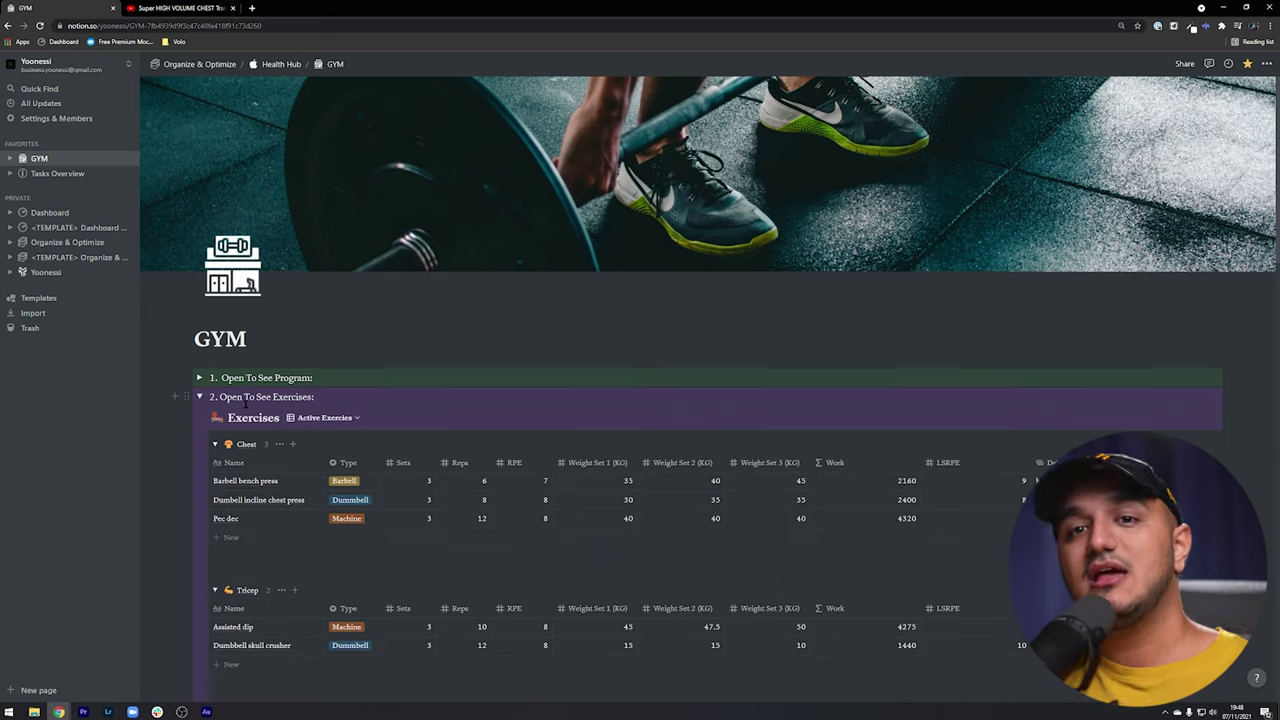
{"action": "scroll", "coordinate": [322, 436], "scroll_direction": "down", "scroll_amount": 4}
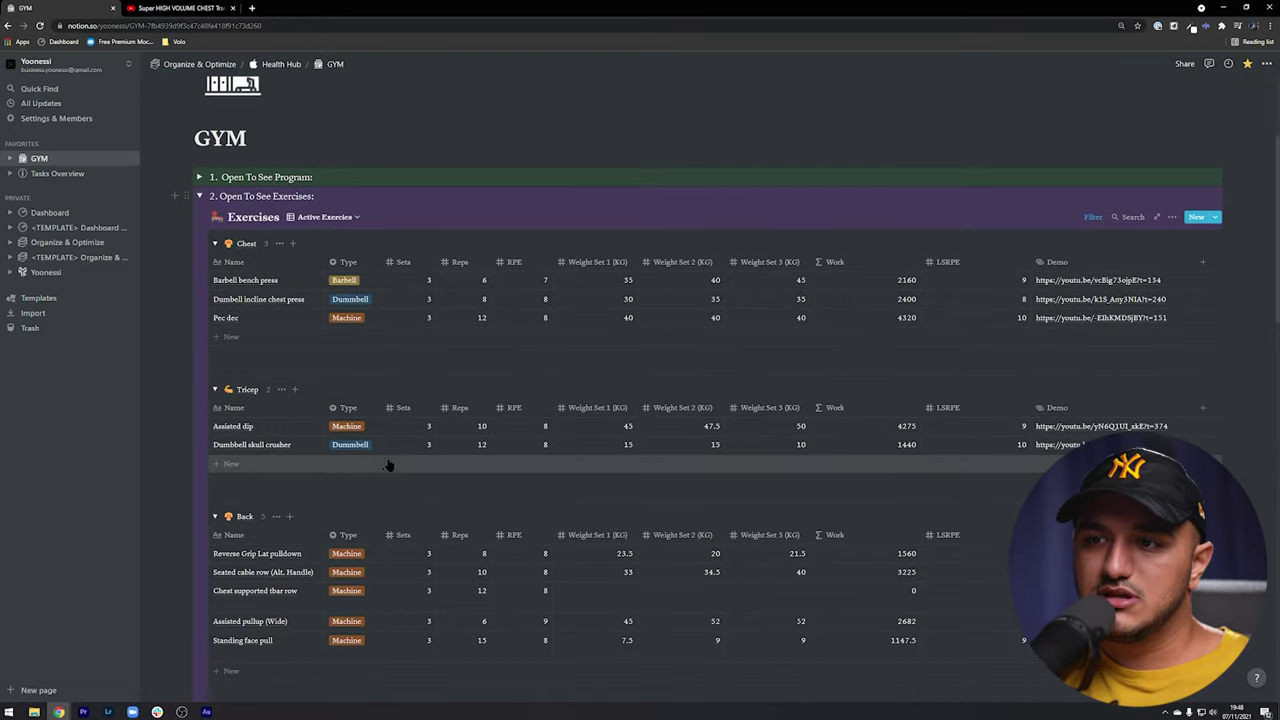
{"action": "scroll", "coordinate": [522, 358], "scroll_direction": "down", "scroll_amount": 3}
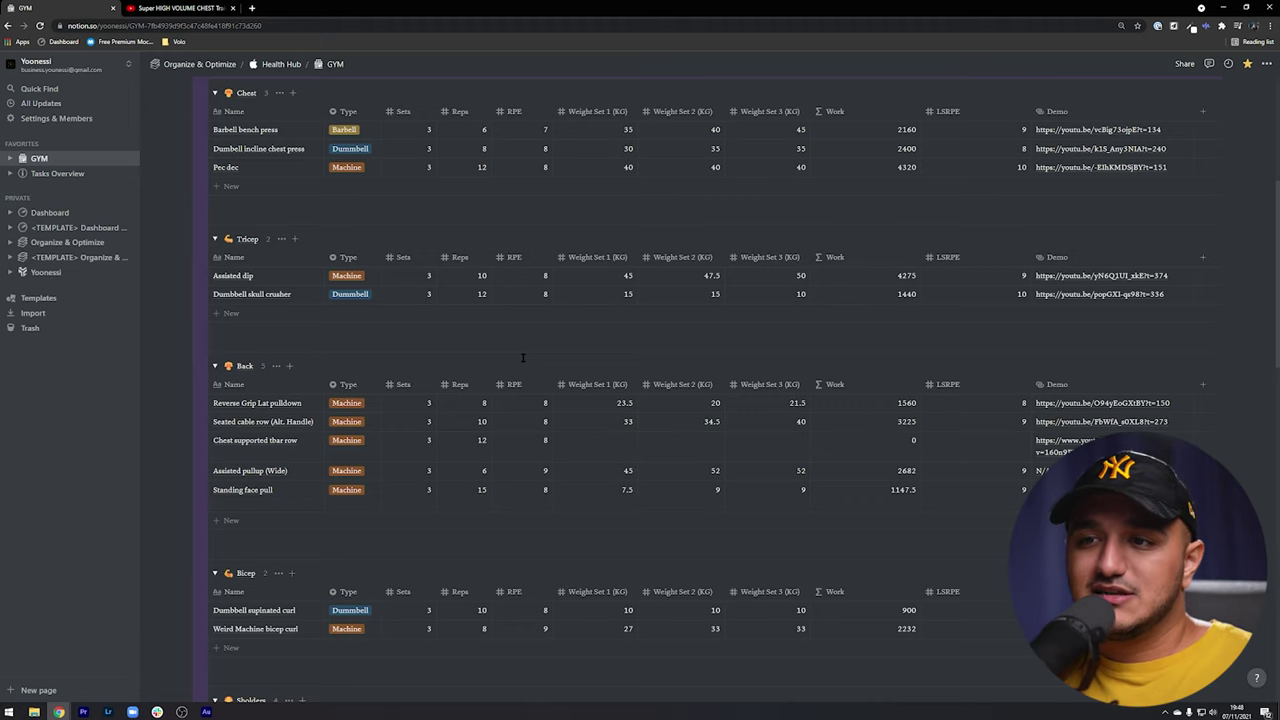
{"action": "mouse_move", "coordinate": [694, 355]}
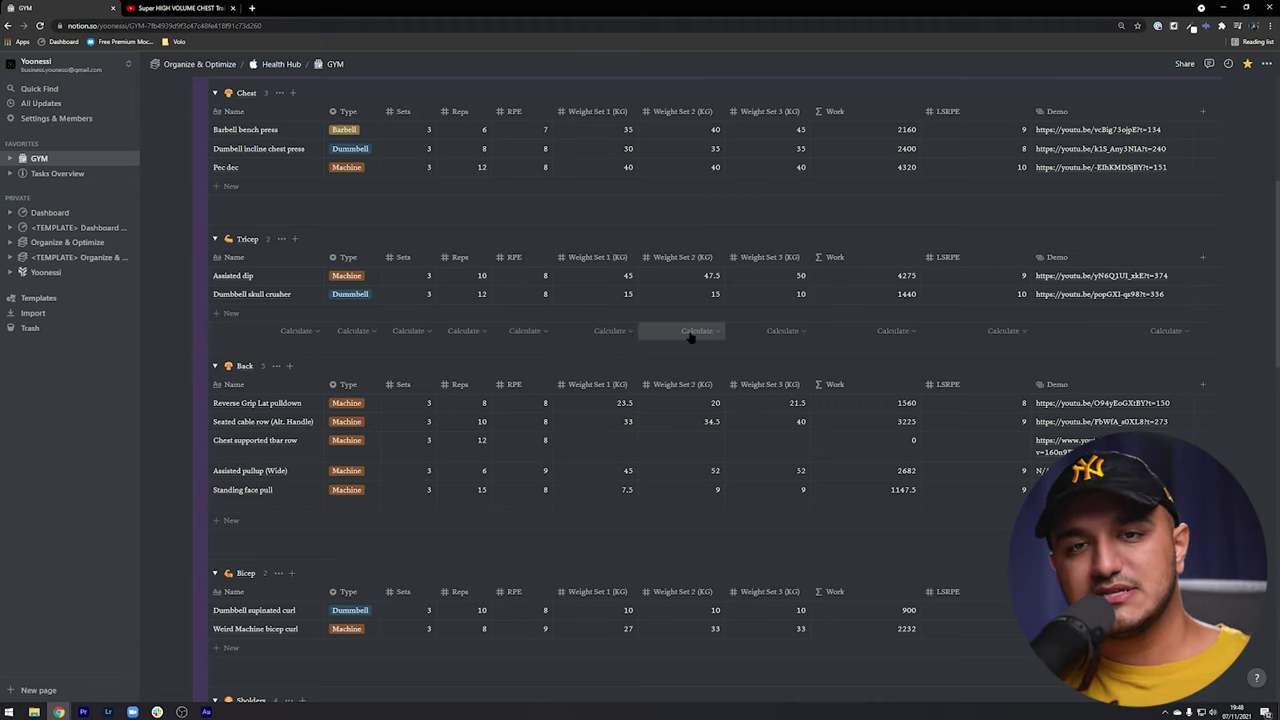